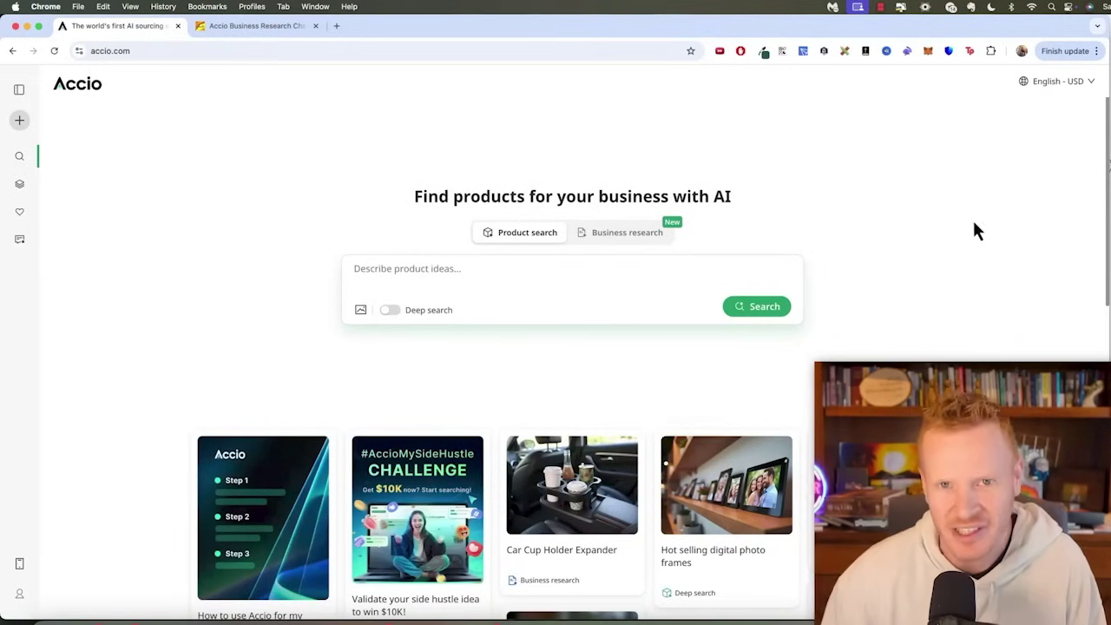
# - Search Accio for 'What products are hot right now'
pyautogui.click(515, 260)
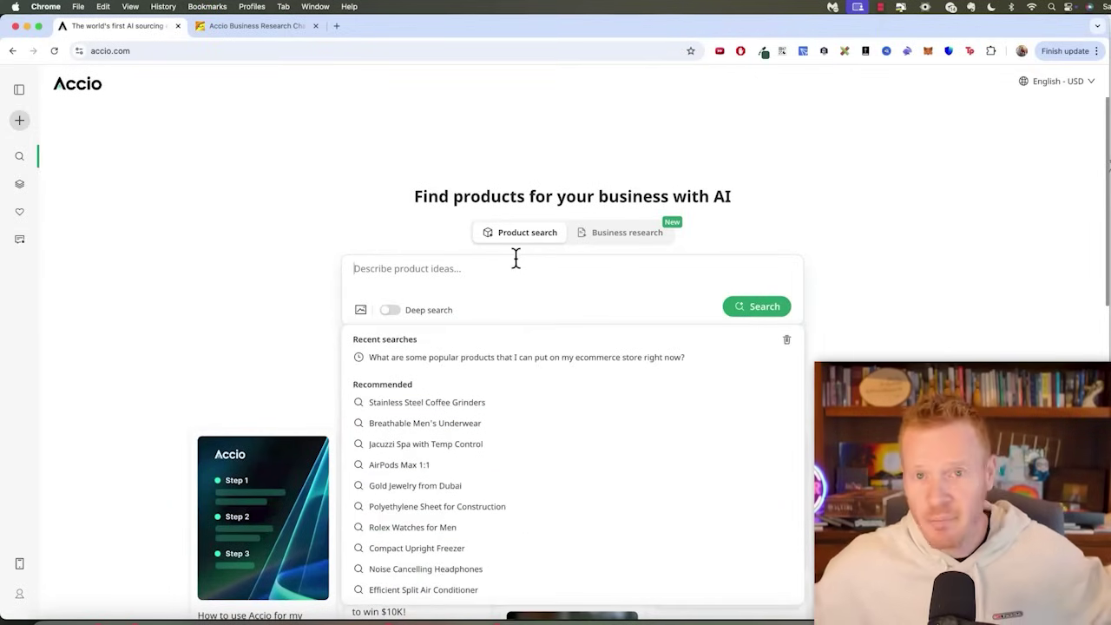
pyautogui.write('W')
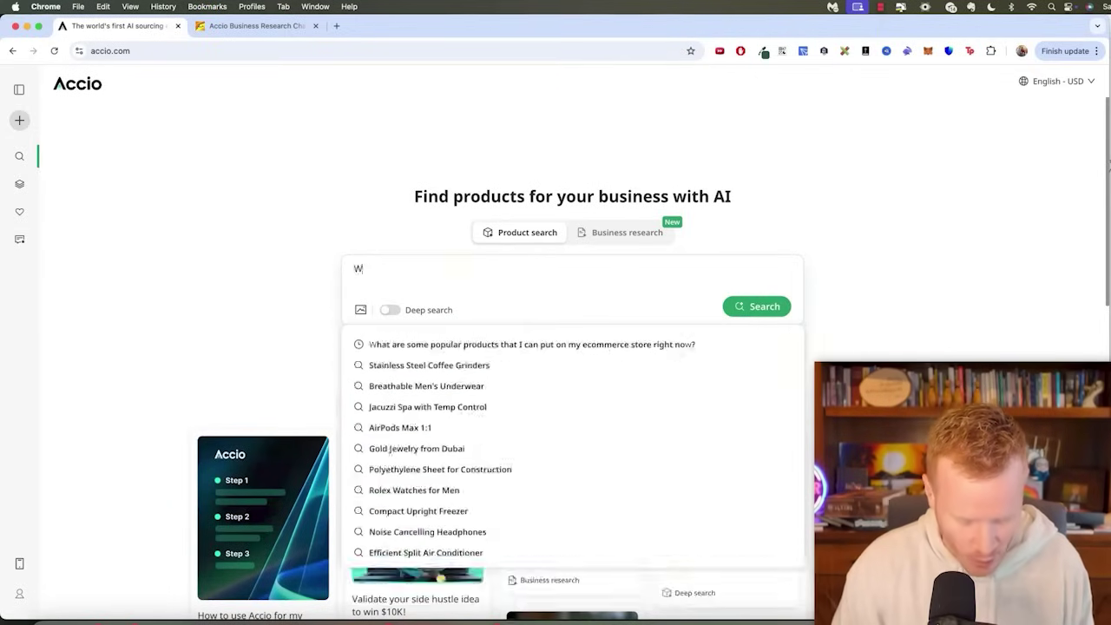
pyautogui.write('hat products are hot')
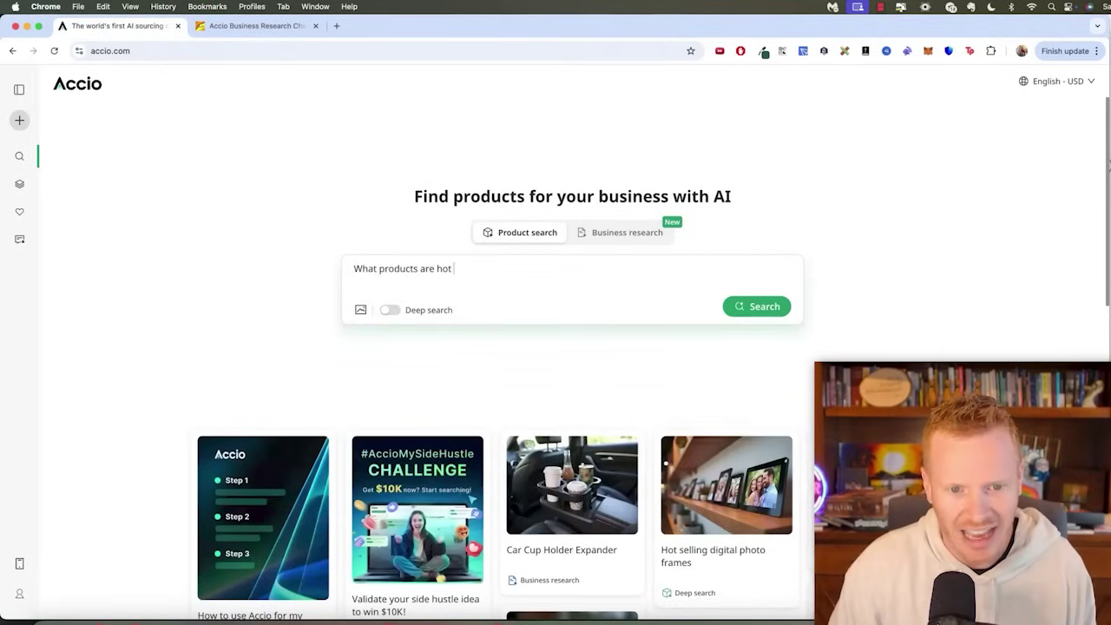
pyautogui.write(' now')
pyautogui.press('Return')
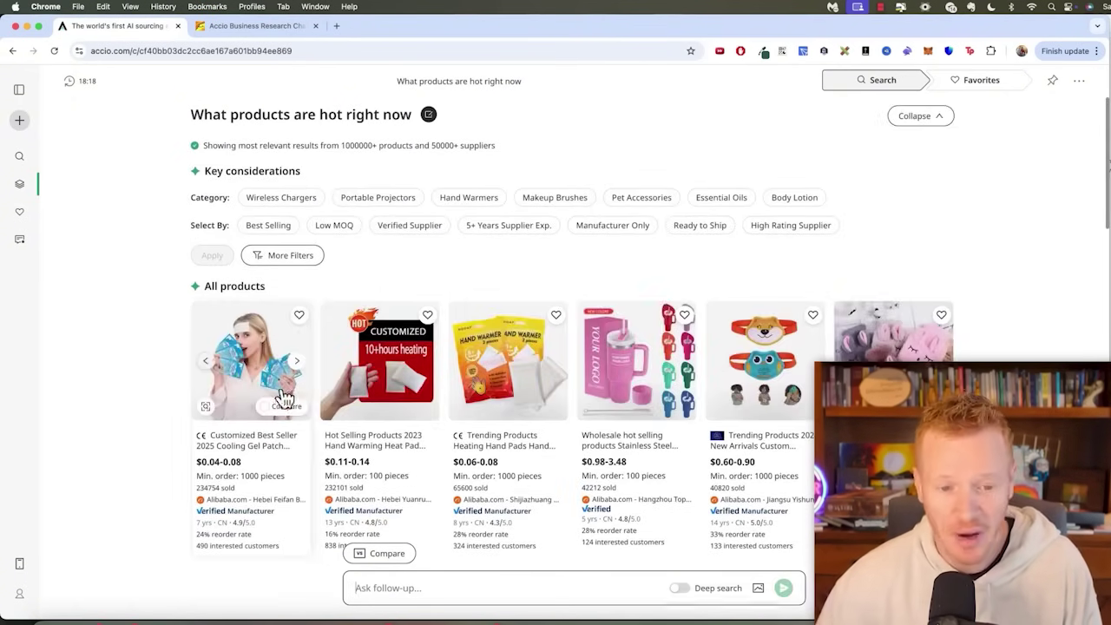
pyautogui.moveTo(380, 425)
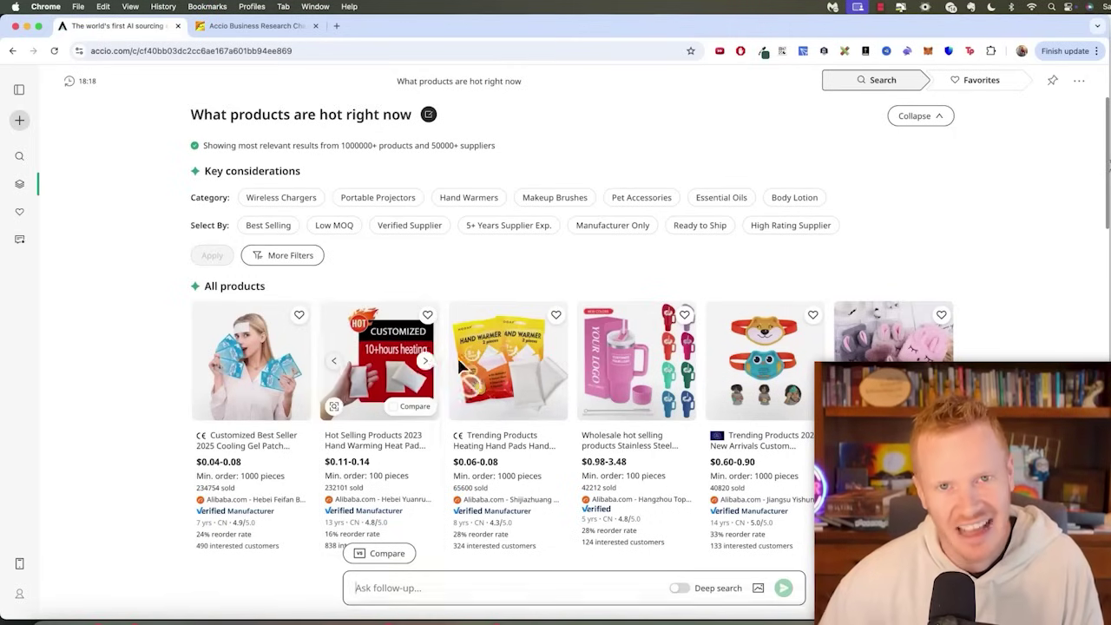
pyautogui.moveTo(251, 408)
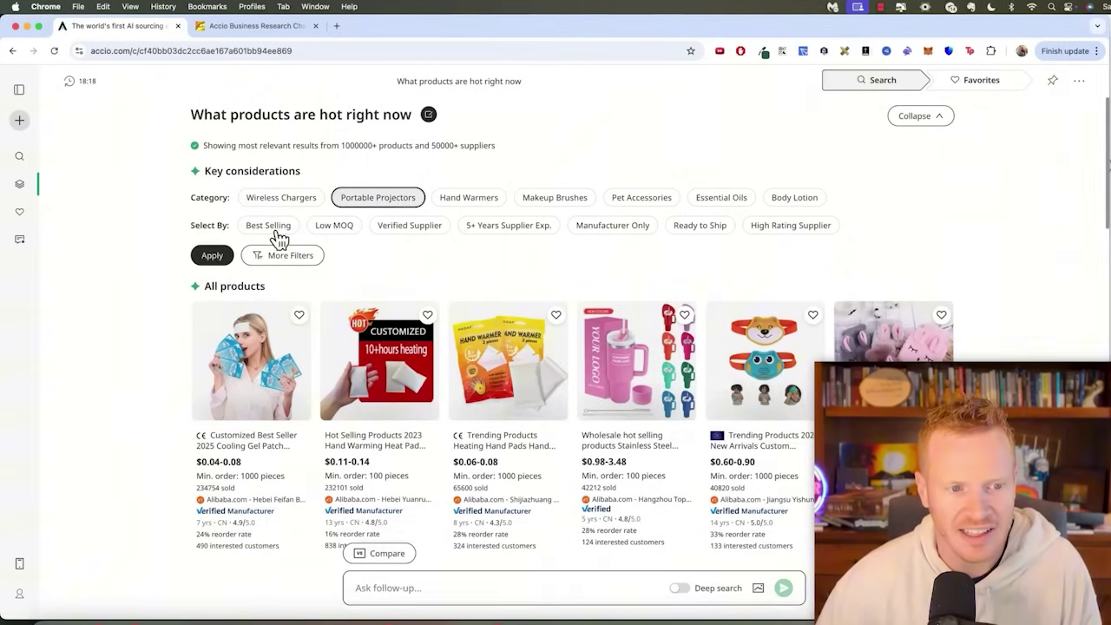
# - Apply the Portable Projectors and Best Selling filters to the results
pyautogui.click(215, 257)
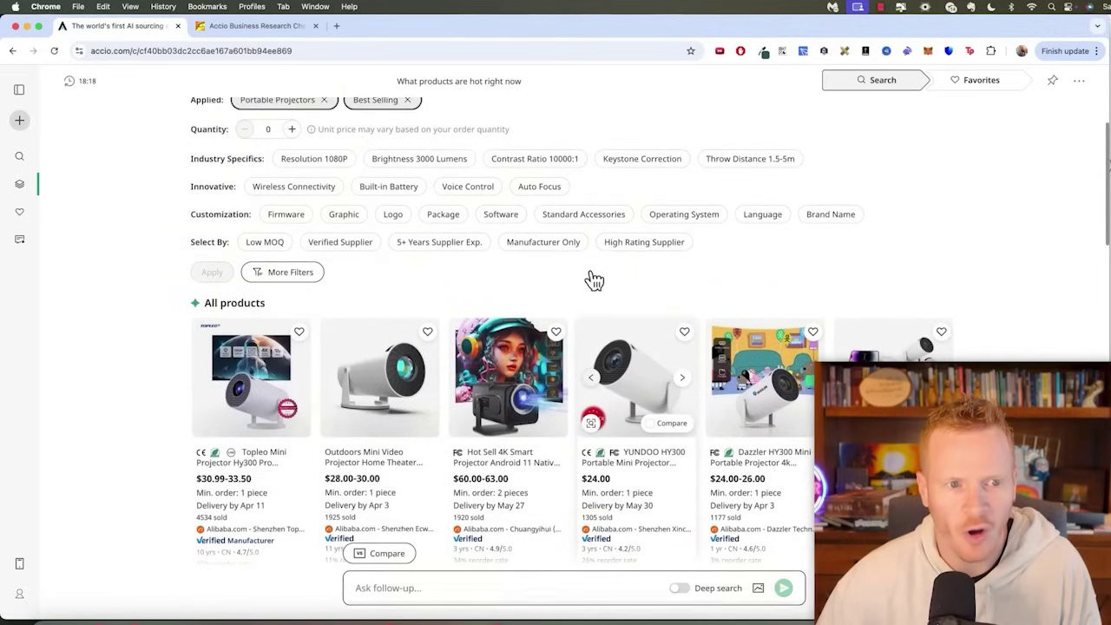
pyautogui.scroll(-3, 241, 330)
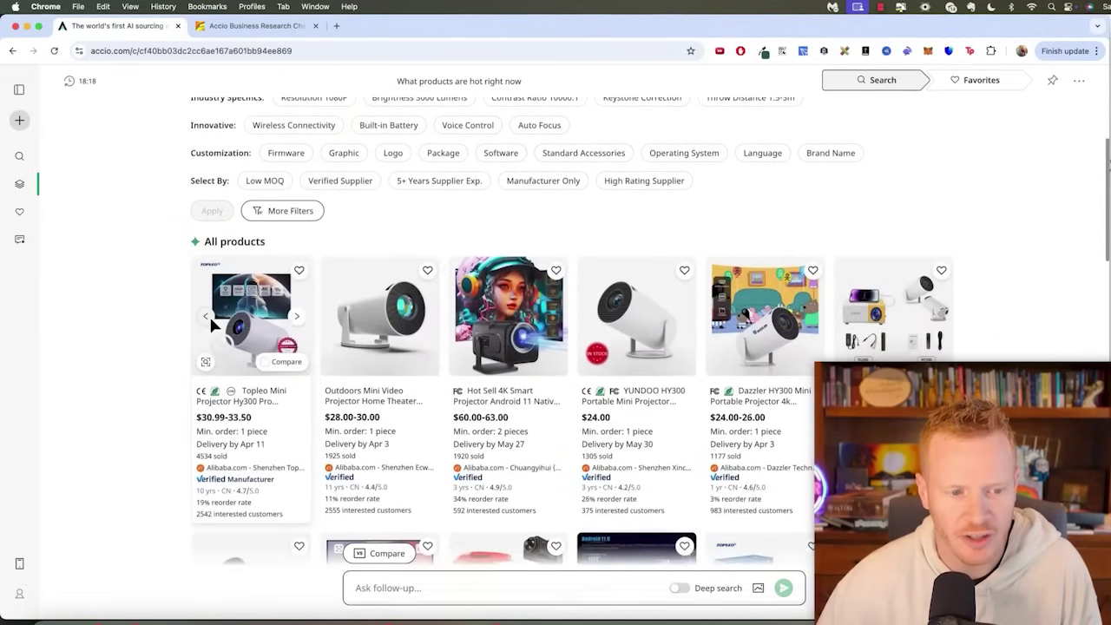
pyautogui.scroll(-5, 354, 376)
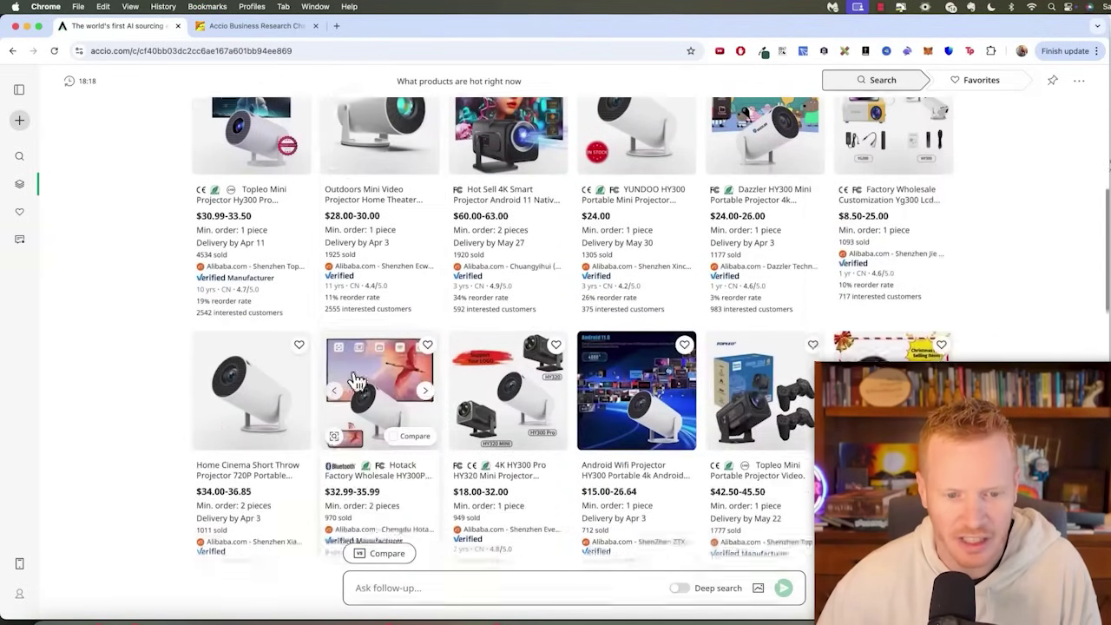
pyautogui.scroll(5, 359, 382)
pyautogui.scroll(3, 358, 382)
# - Review the More Filters requirement options without setting any, then close the panel
pyautogui.click(290, 314)
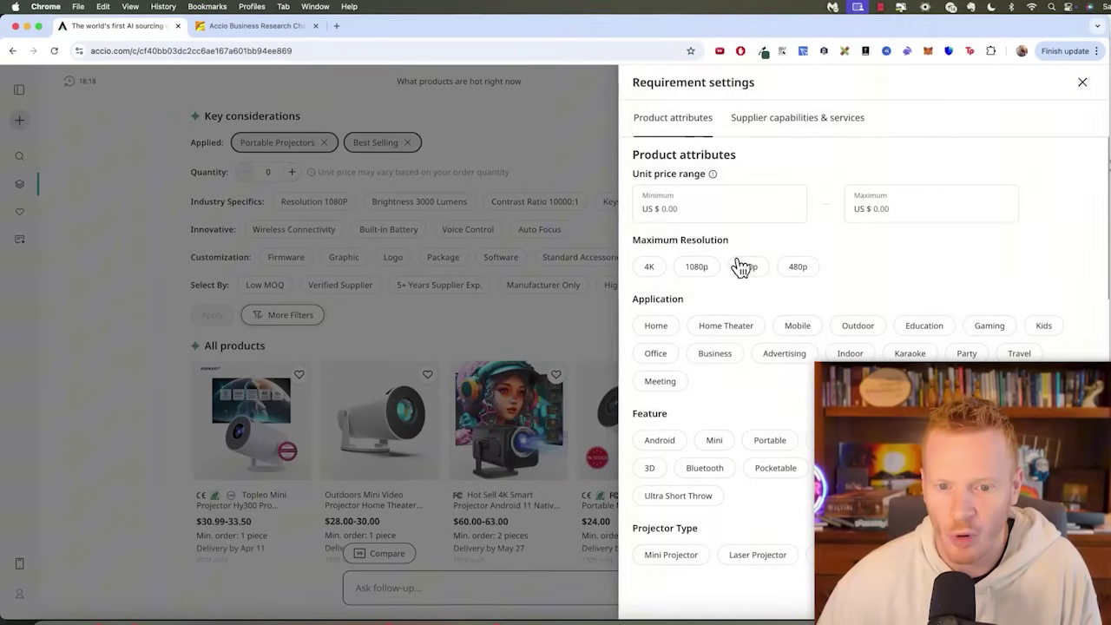
pyautogui.scroll(-3, 737, 266)
pyautogui.scroll(3, 735, 327)
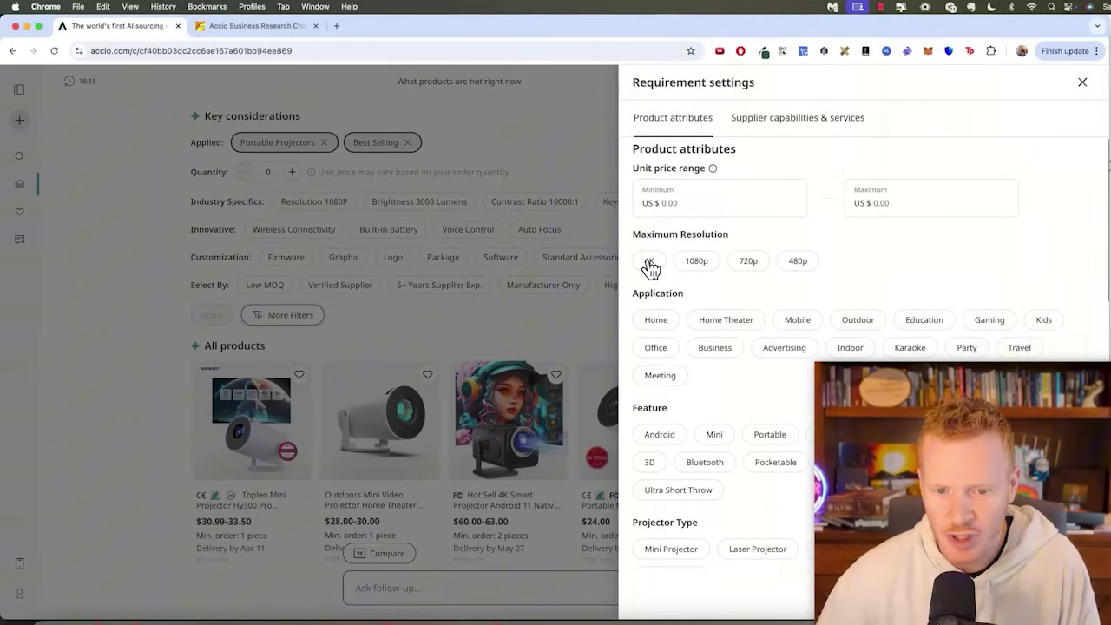
pyautogui.scroll(1, 686, 347)
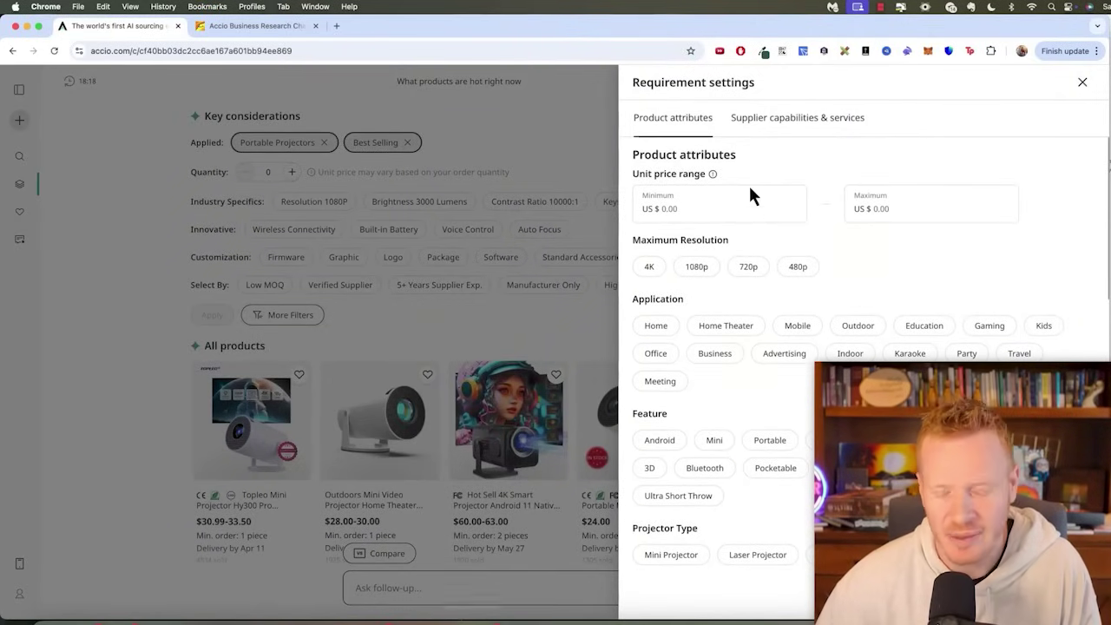
pyautogui.scroll(-1, 760, 228)
pyautogui.scroll(-1, 758, 229)
pyautogui.scroll(-5, 752, 236)
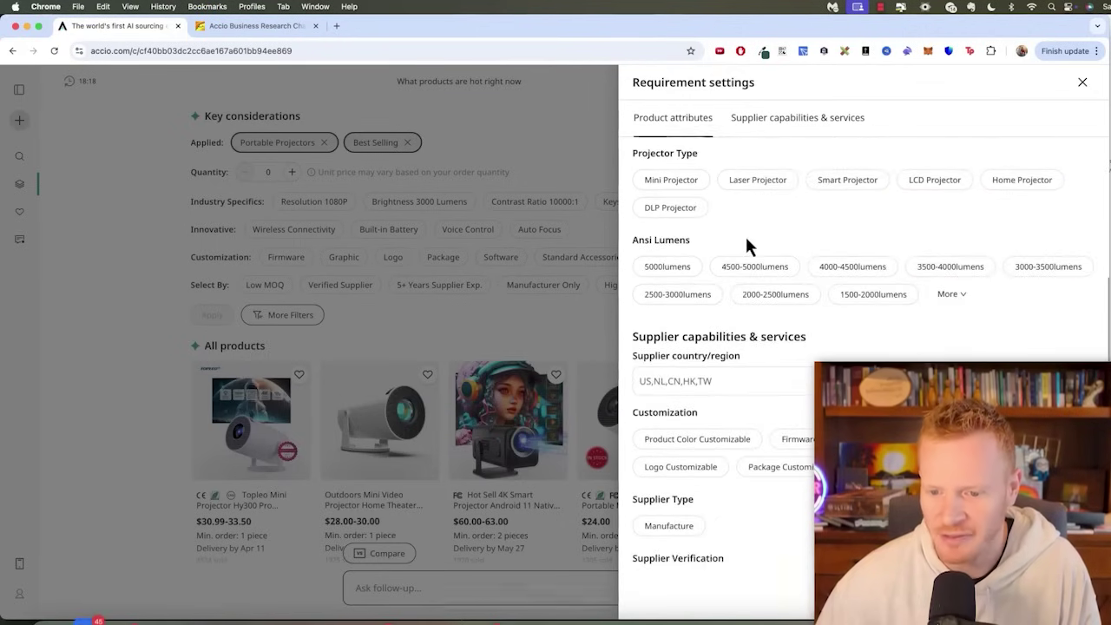
pyautogui.scroll(-1, 746, 243)
pyautogui.scroll(-1, 746, 233)
pyautogui.scroll(-4, 746, 233)
pyautogui.scroll(-2, 746, 233)
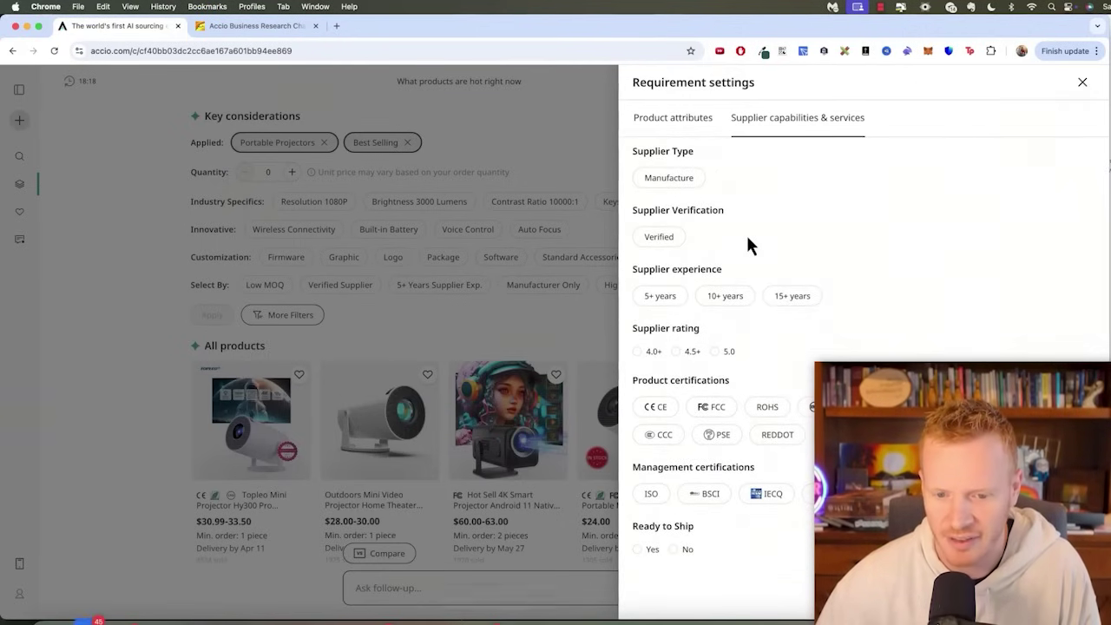
pyautogui.click(287, 347)
pyautogui.scroll(-3, 286, 347)
pyautogui.moveTo(250, 305)
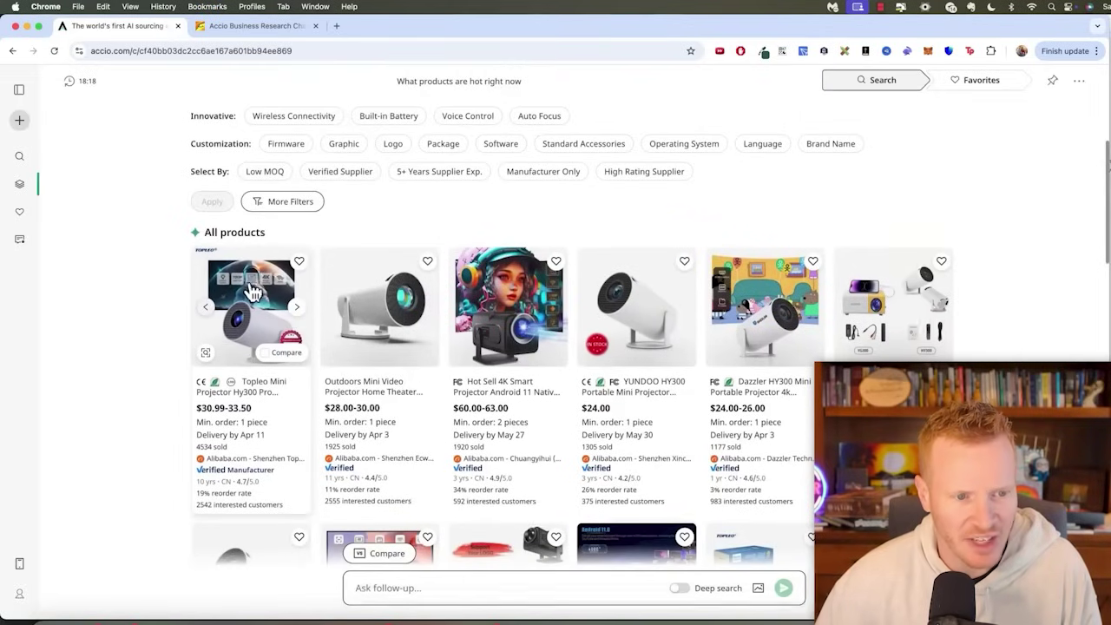
# - Add the Topleo Hy300 and Outdoors projectors to the compare list
pyautogui.click(251, 291)
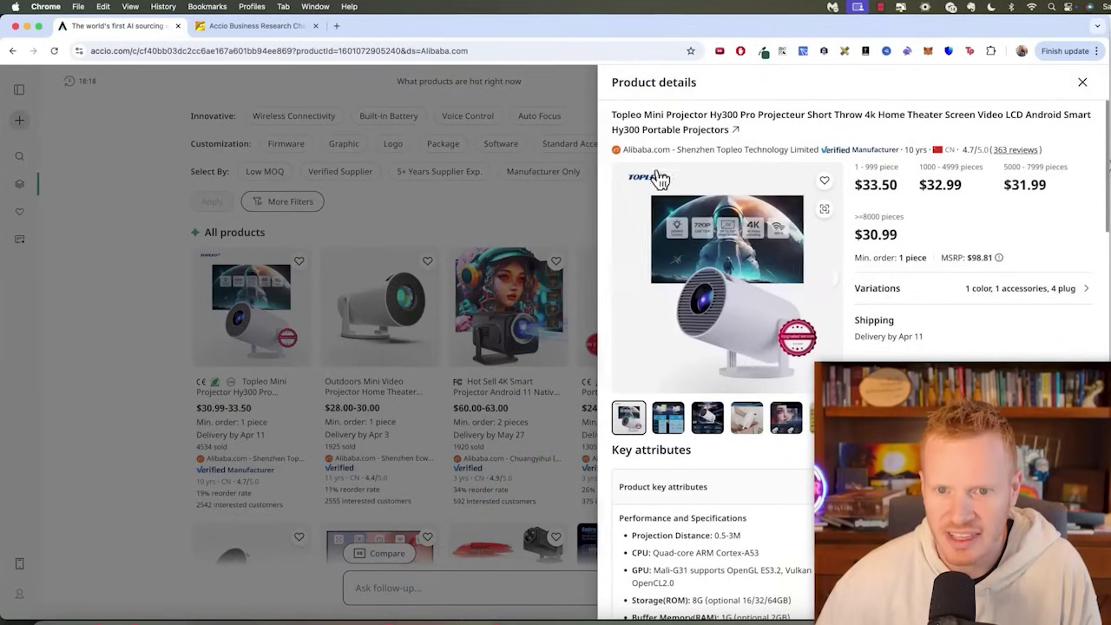
pyautogui.click(1082, 82)
pyautogui.click(406, 354)
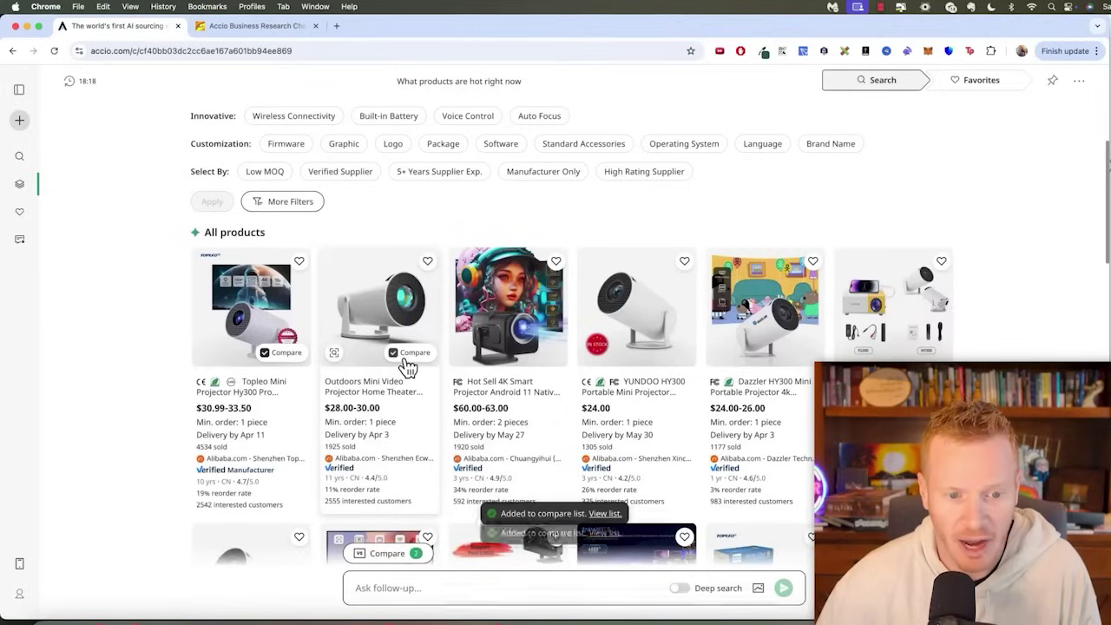
# - Compare the two projectors side by side, checking each store's rating
pyautogui.click(606, 514)
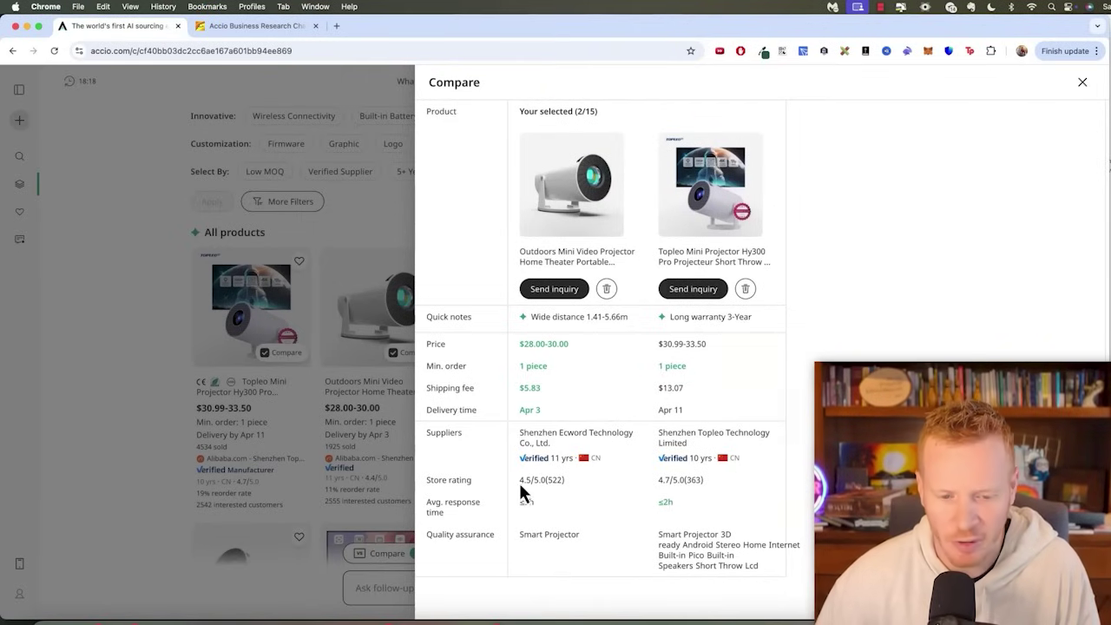
pyautogui.moveTo(519, 480); pyautogui.dragTo(543, 480)
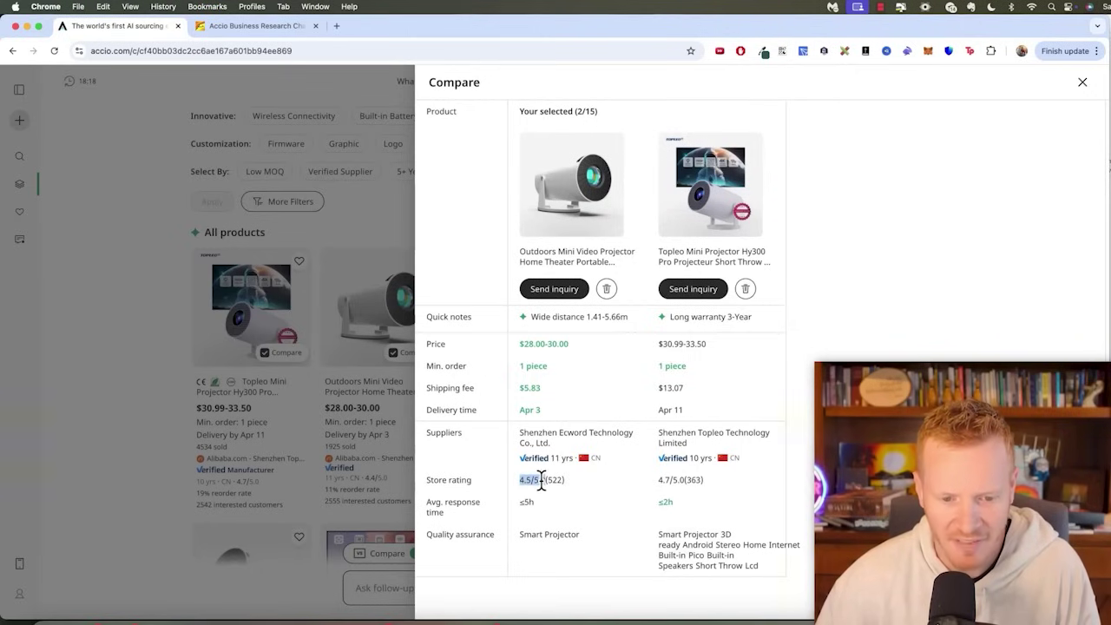
pyautogui.click(665, 483)
pyautogui.moveTo(674, 480); pyautogui.dragTo(696, 480)
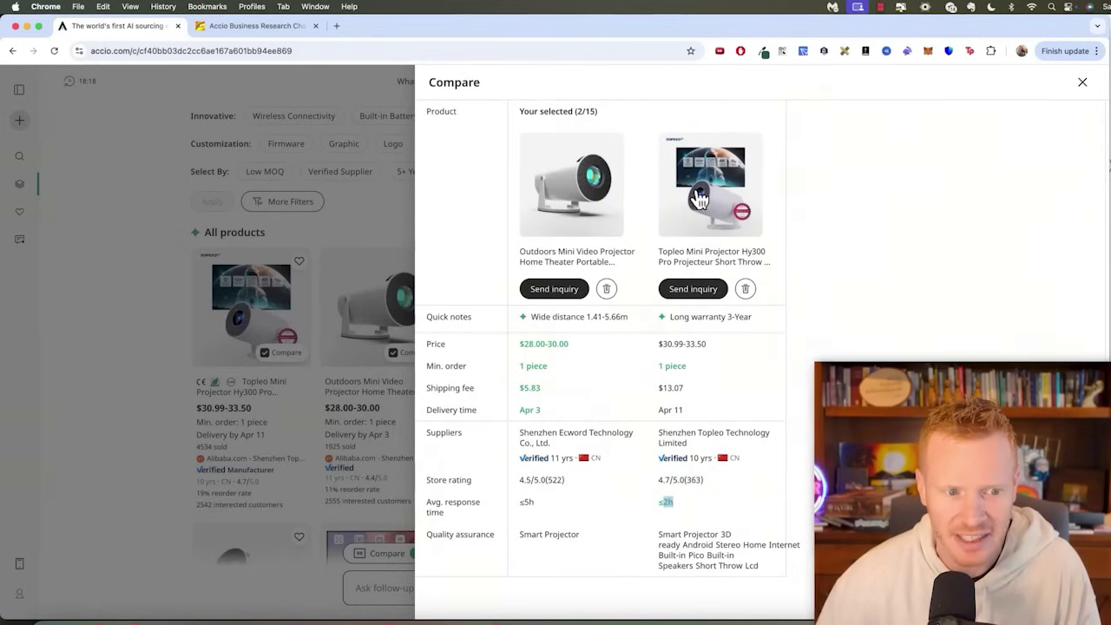
# - Review the Topleo Hy300 projector's quantity-based price tiers in its details
pyautogui.click(1083, 84)
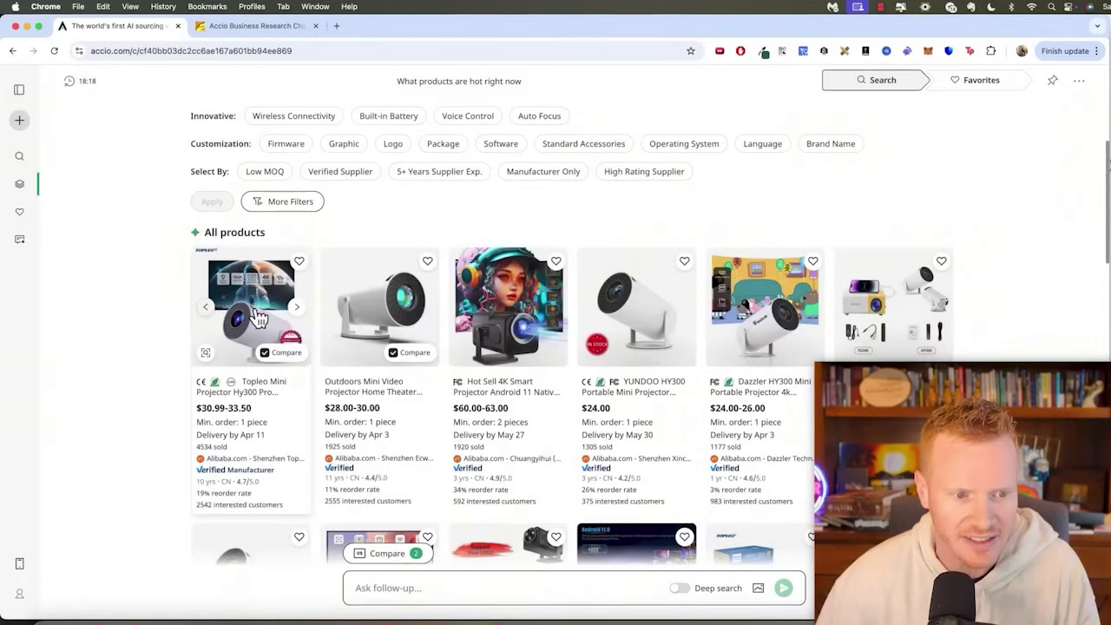
pyautogui.click(252, 312)
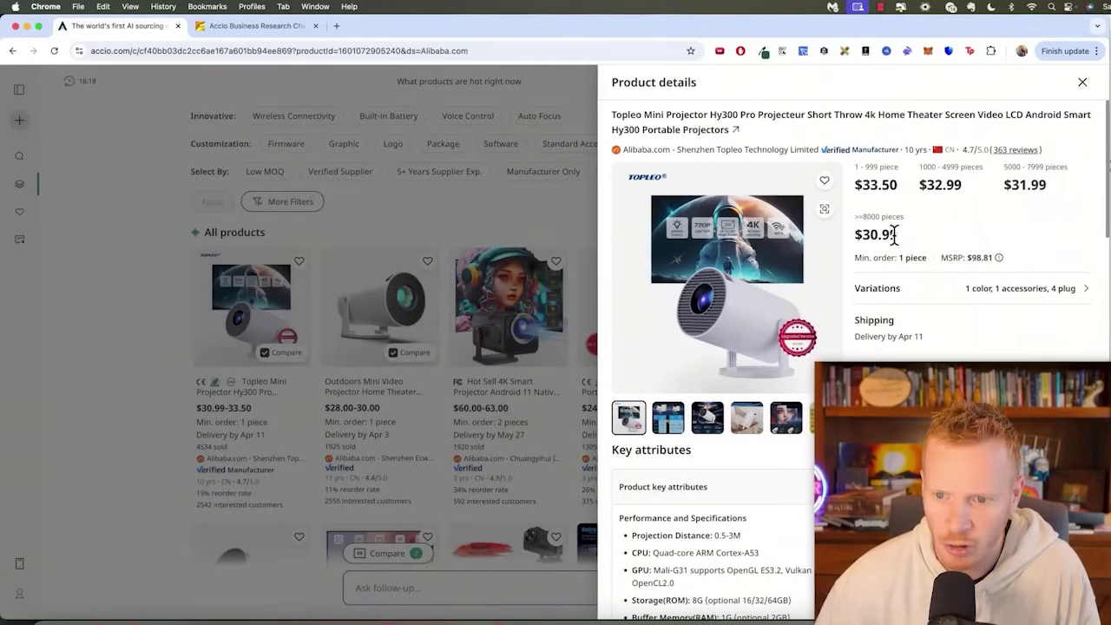
pyautogui.moveTo(894, 234)
pyautogui.mouseDown()
pyautogui.moveTo(873, 223)
pyautogui.moveTo(862, 187)
pyautogui.mouseUp()
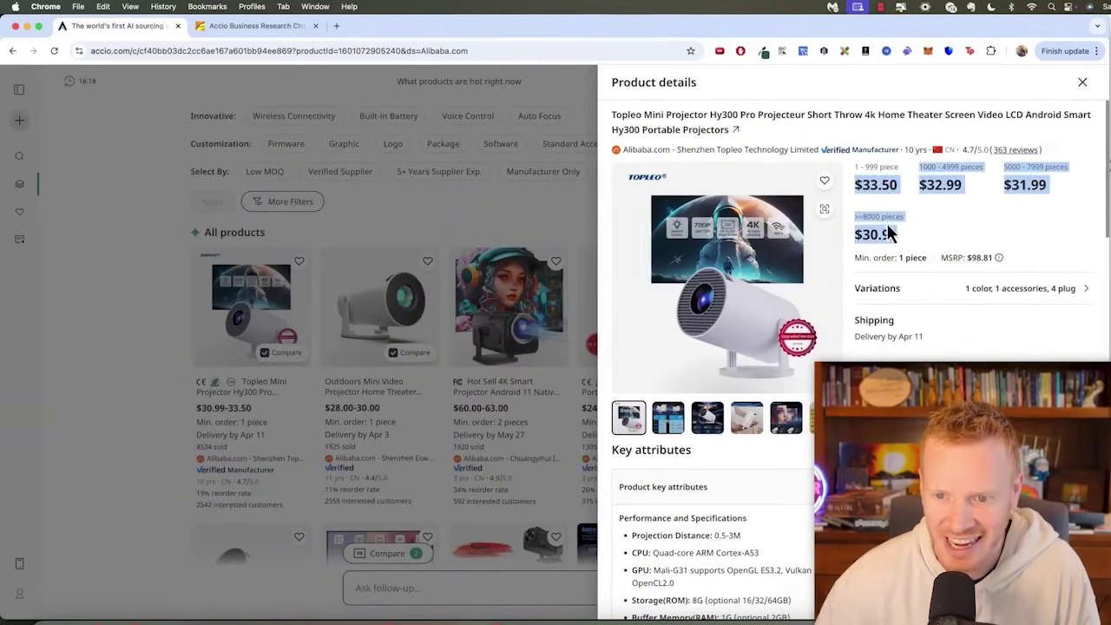
pyautogui.moveTo(904, 217); pyautogui.dragTo(880, 217)
pyautogui.scroll(-10, 885, 243)
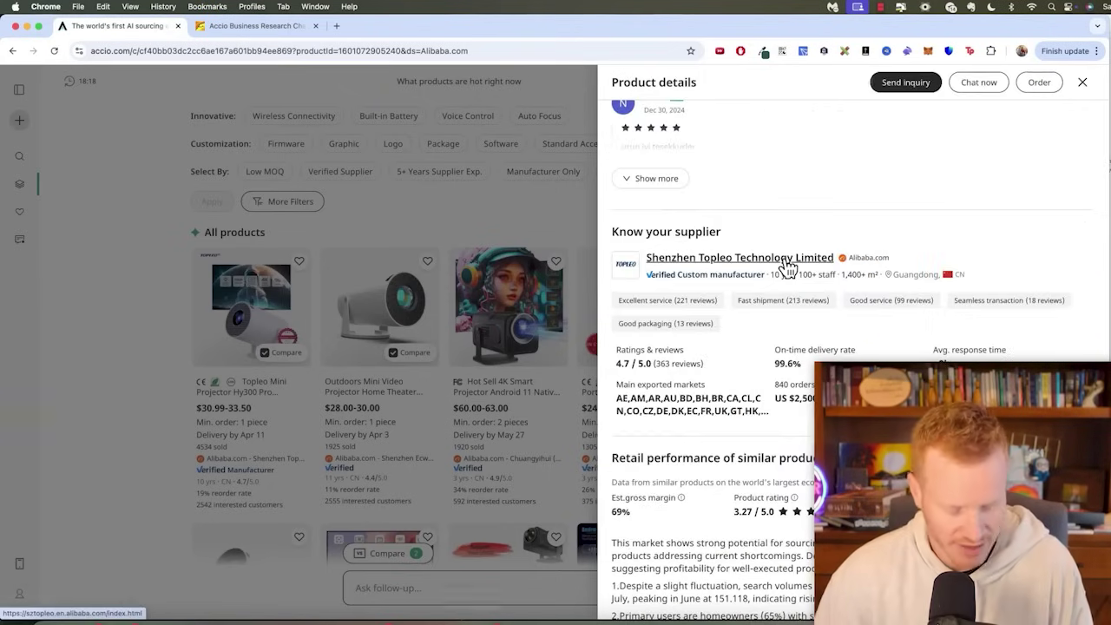
pyautogui.scroll(-4, 893, 276)
pyautogui.scroll(5, 868, 286)
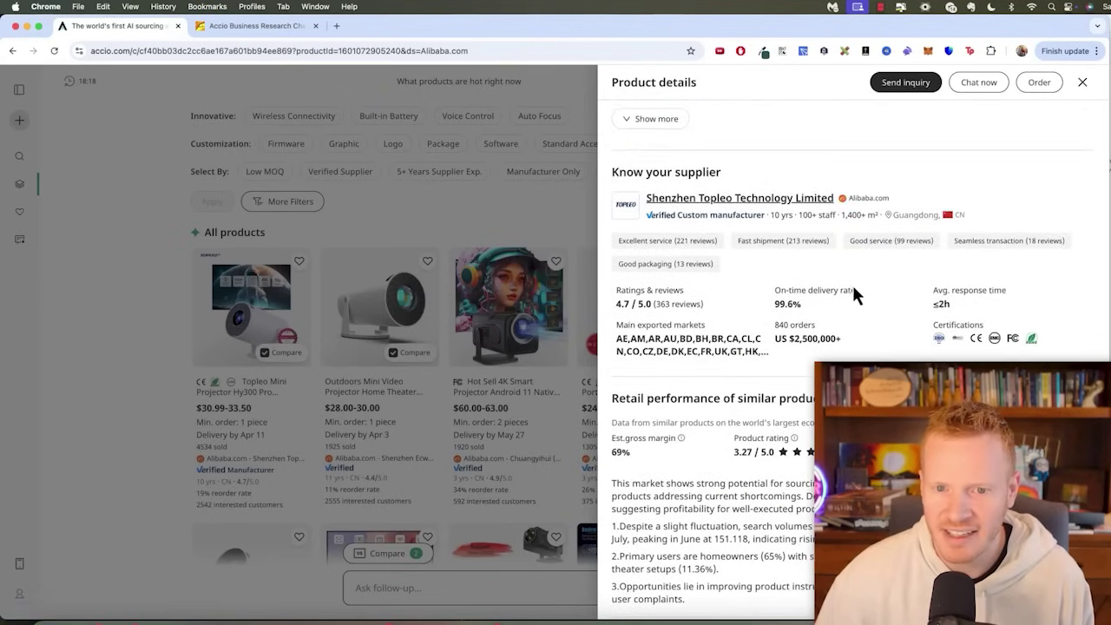
# - Browse the Shenzhen Topleo Technology Limited storefront in its new tab
pyautogui.click(700, 214)
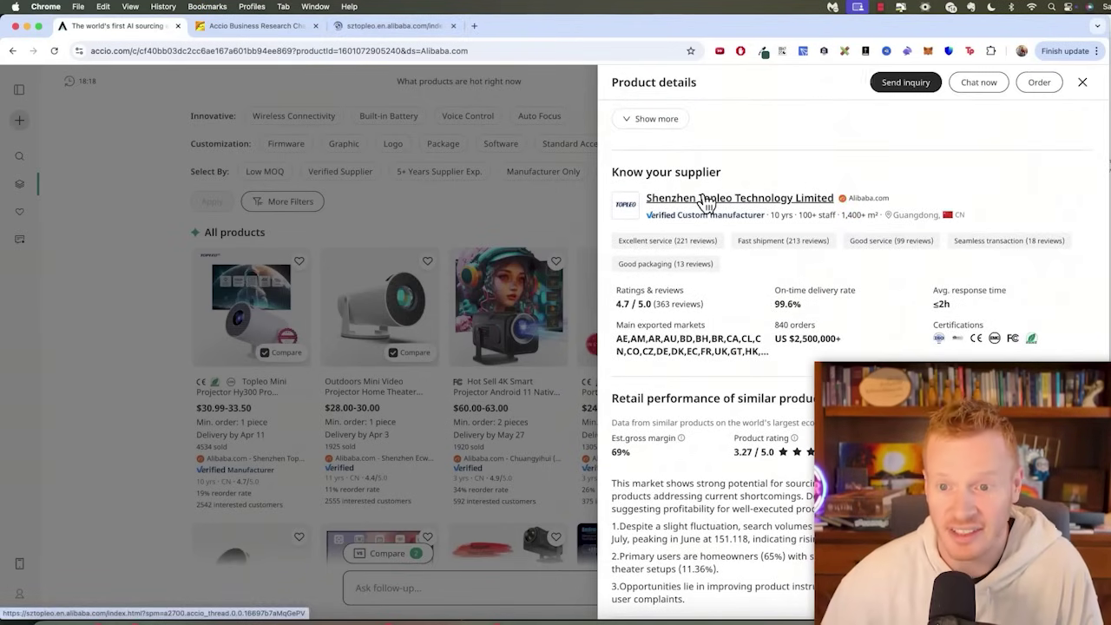
pyautogui.click(392, 26)
pyautogui.scroll(-3, 420, 189)
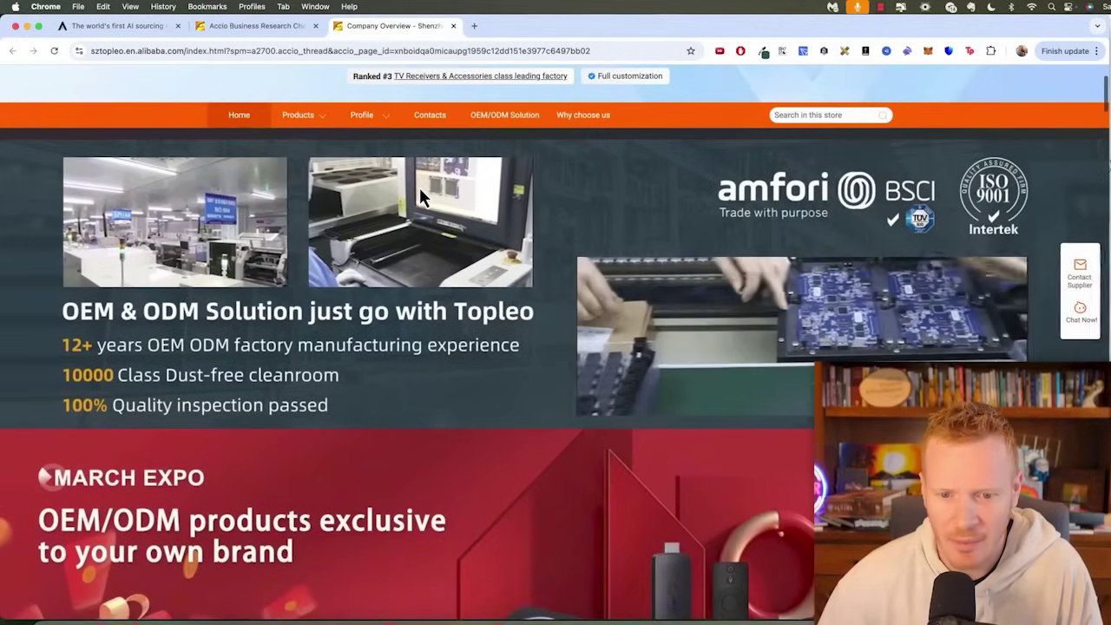
pyautogui.scroll(-3, 419, 196)
pyautogui.scroll(-5, 419, 195)
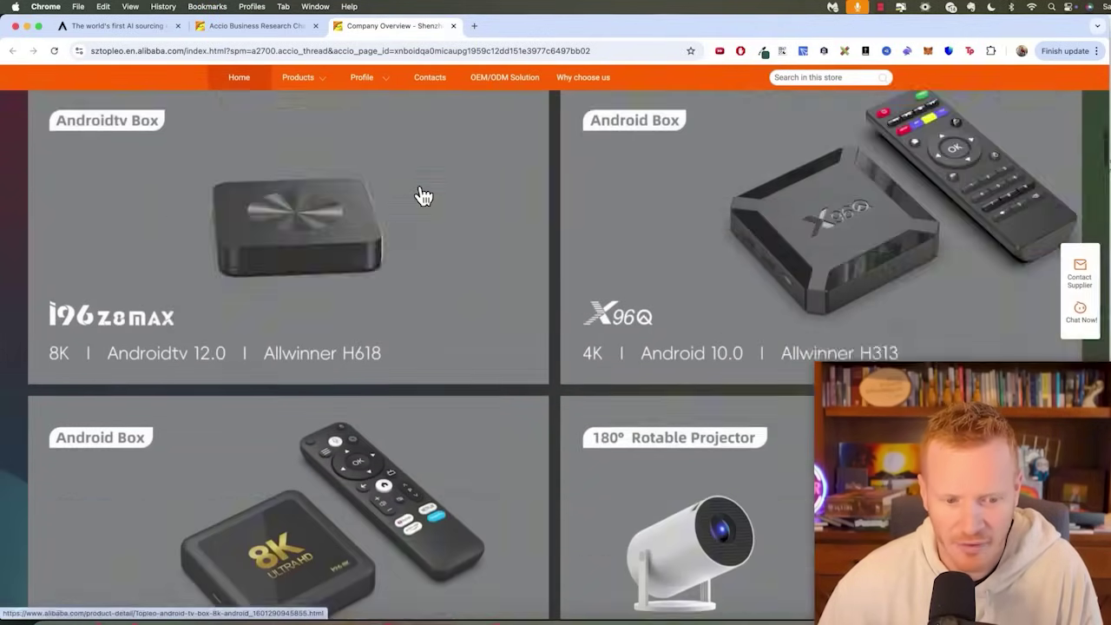
pyautogui.scroll(-4, 420, 195)
pyautogui.scroll(-3, 421, 195)
# - Close the supplier chat and dismiss the inquiry form without sending
pyautogui.scroll(-5, 421, 195)
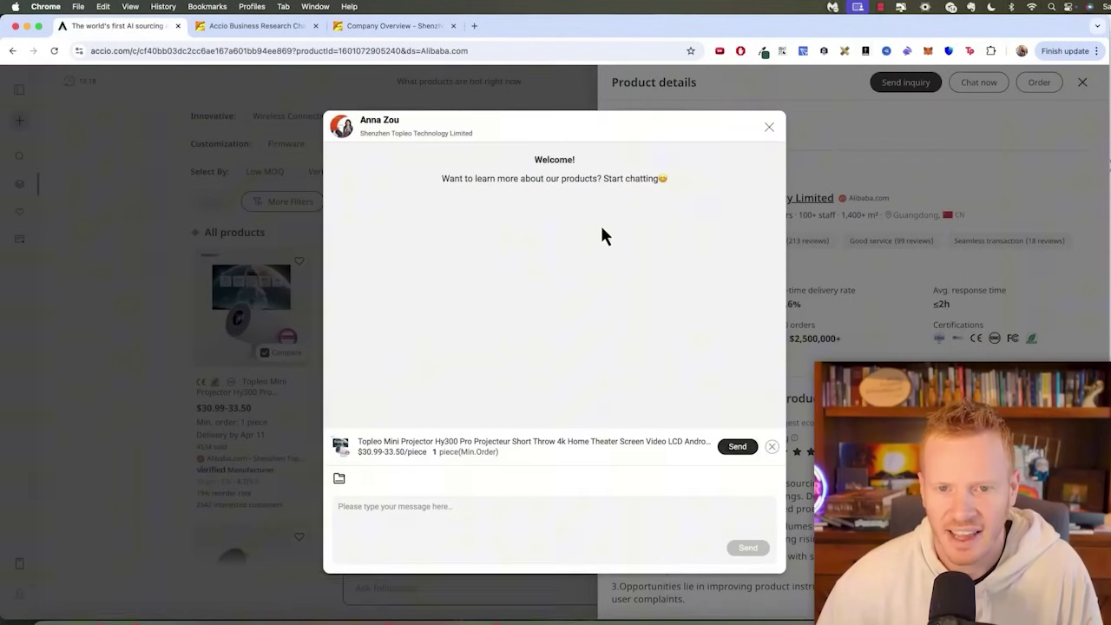
pyautogui.click(768, 128)
pyautogui.click(906, 87)
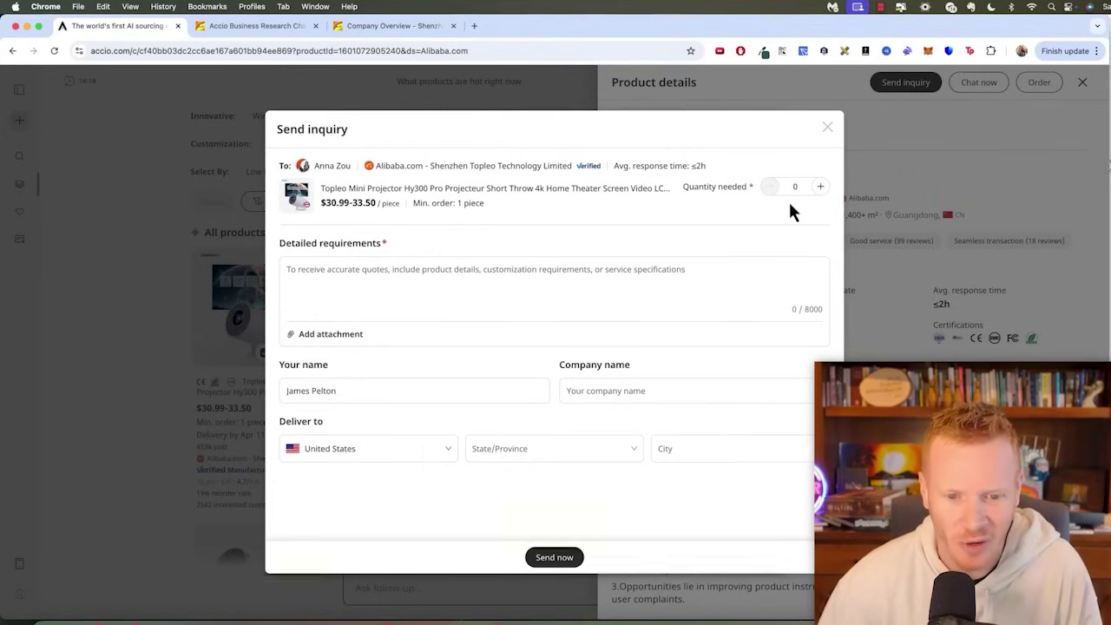
pyautogui.click(827, 127)
# - Check the projector's tiered prices, 33.50 first tier, then close its product details
pyautogui.scroll(1, 806, 288)
pyautogui.scroll(3, 803, 312)
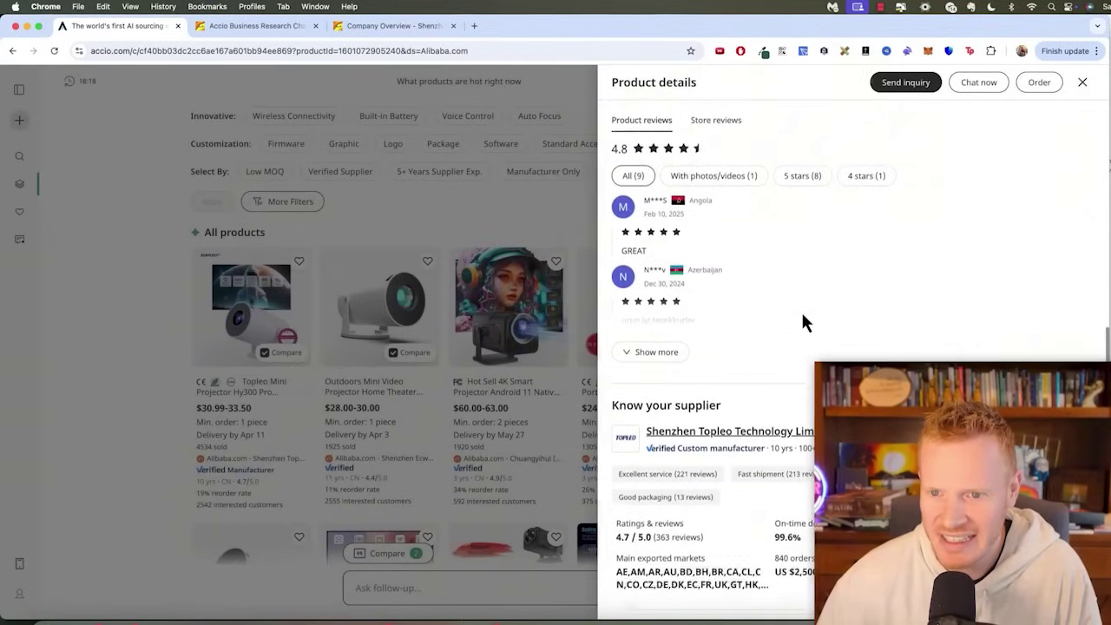
pyautogui.scroll(5, 801, 323)
pyautogui.moveTo(907, 243); pyautogui.dragTo(872, 223)
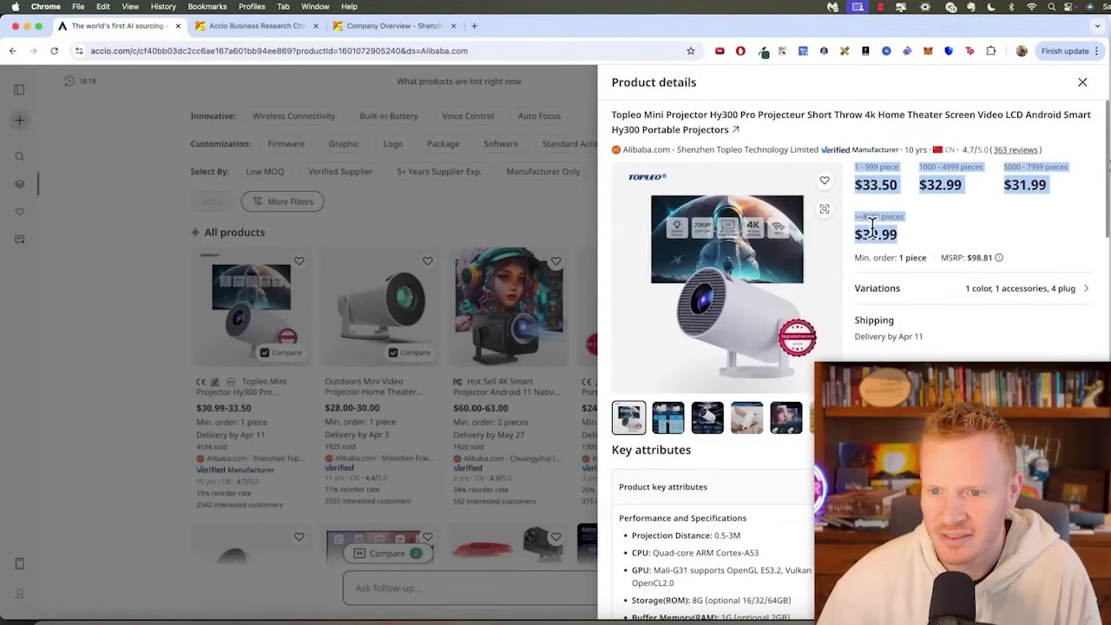
pyautogui.doubleClick(873, 217)
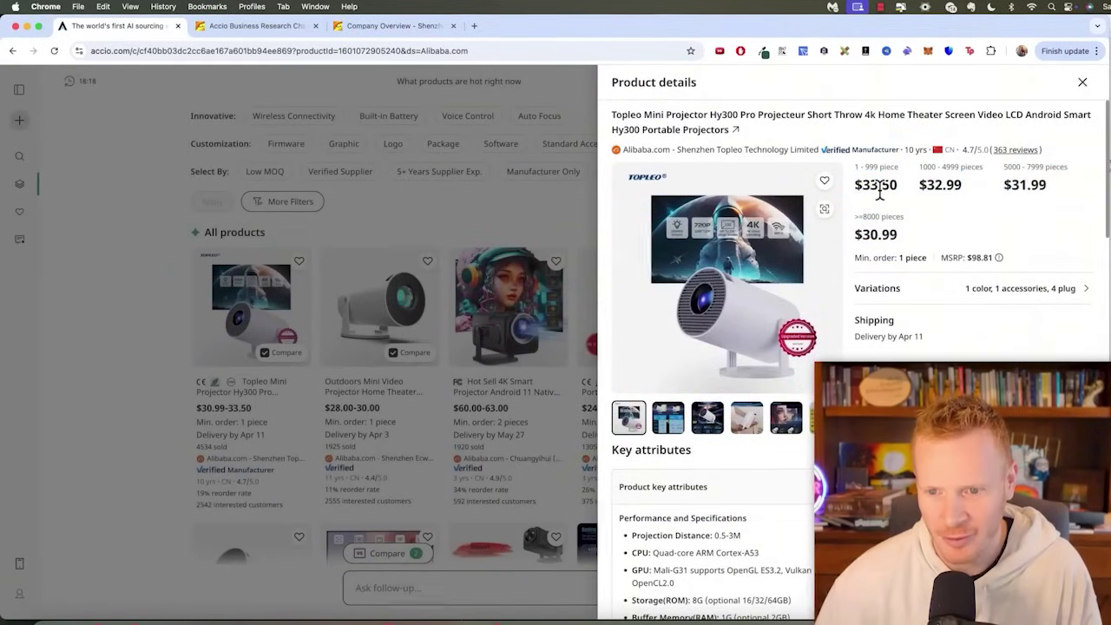
pyautogui.doubleClick(874, 185)
pyautogui.click(423, 280)
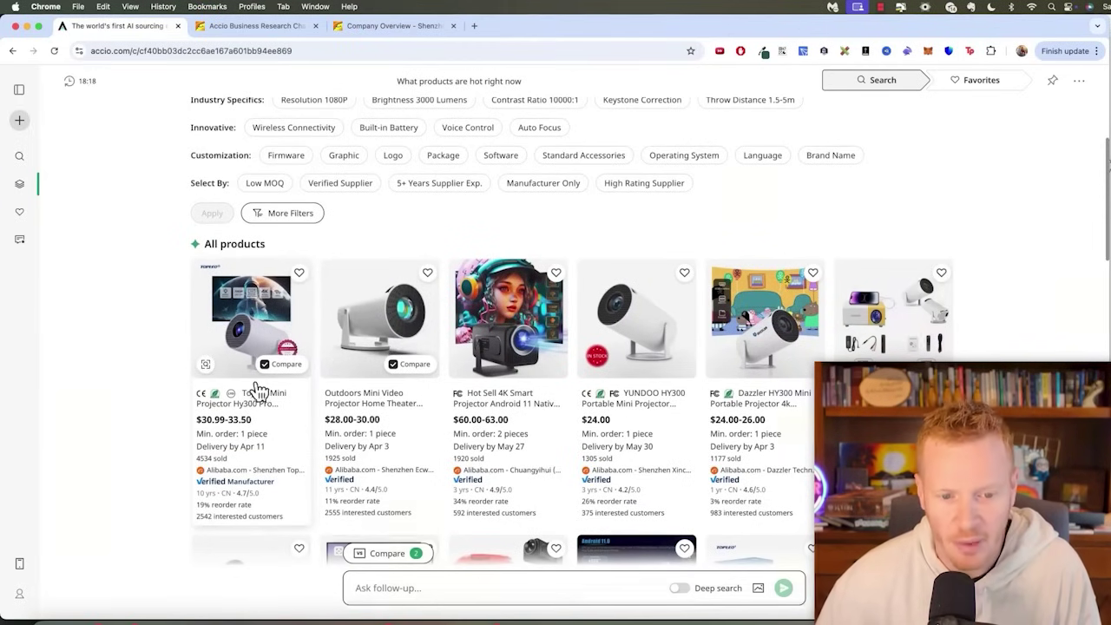
pyautogui.scroll(-3, 431, 394)
pyautogui.scroll(-2, 430, 394)
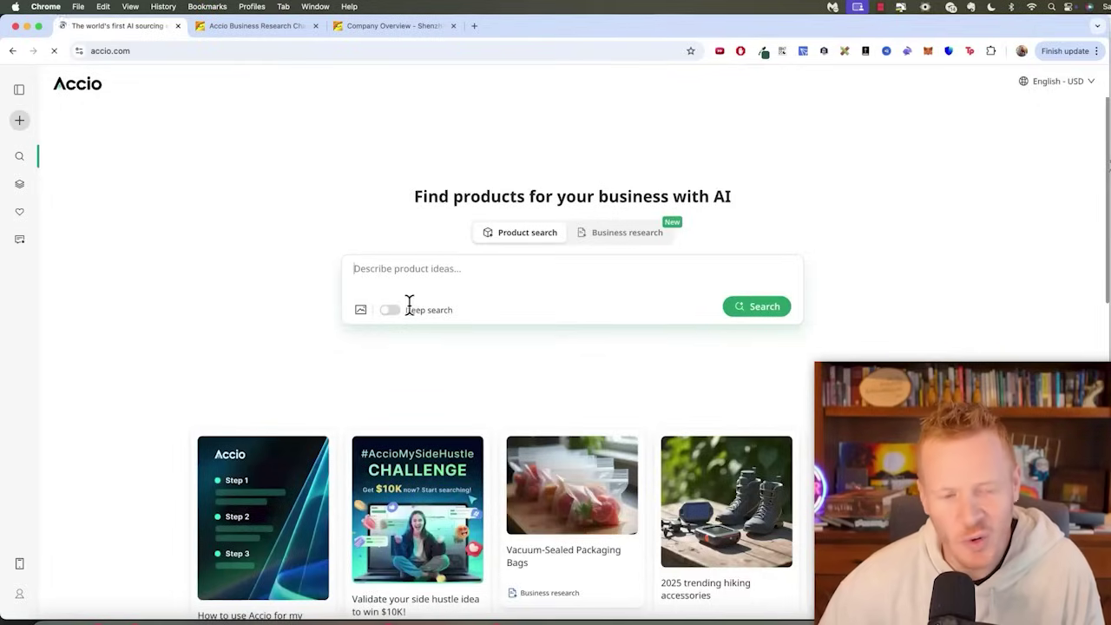
# - Deep-search for best-selling pickleball paddles that give the best return on money
pyautogui.click(391, 310)
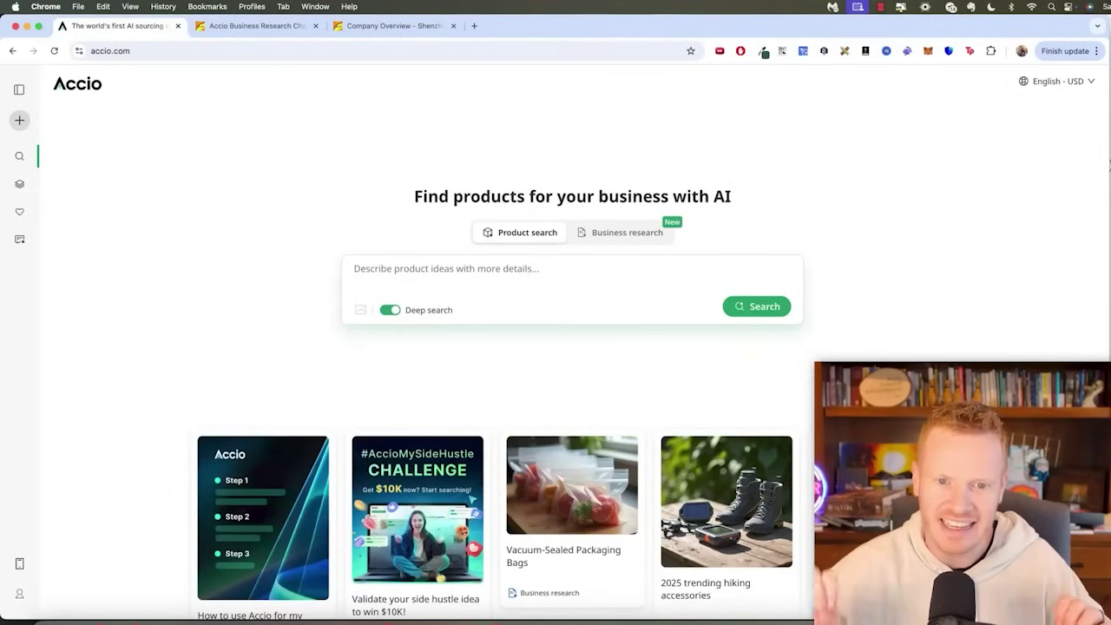
pyautogui.click(621, 274)
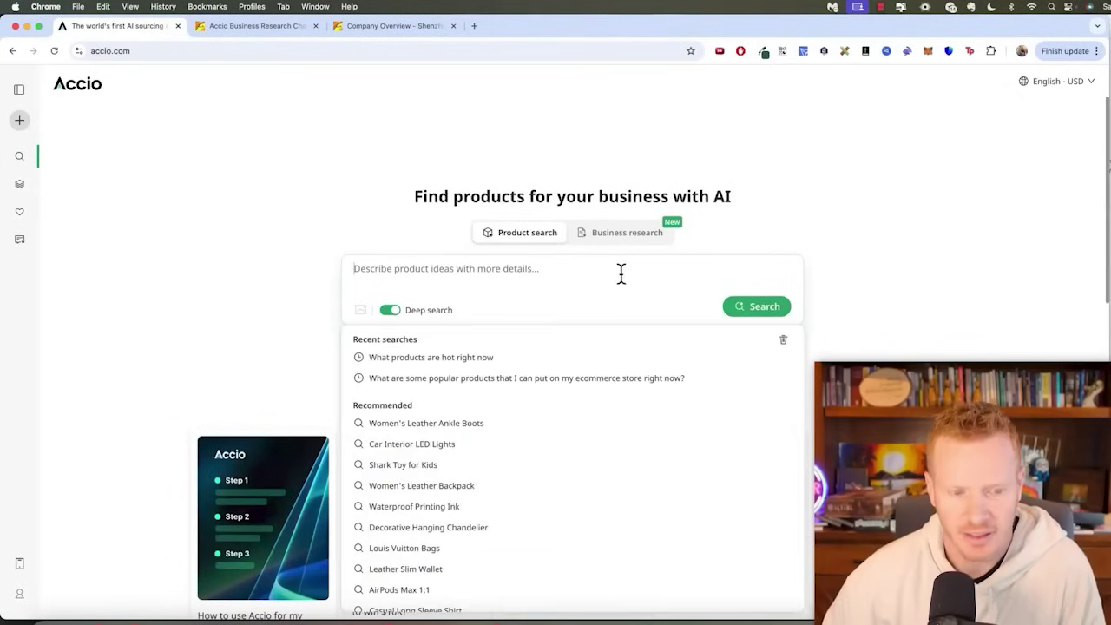
pyautogui.write('Pickl')
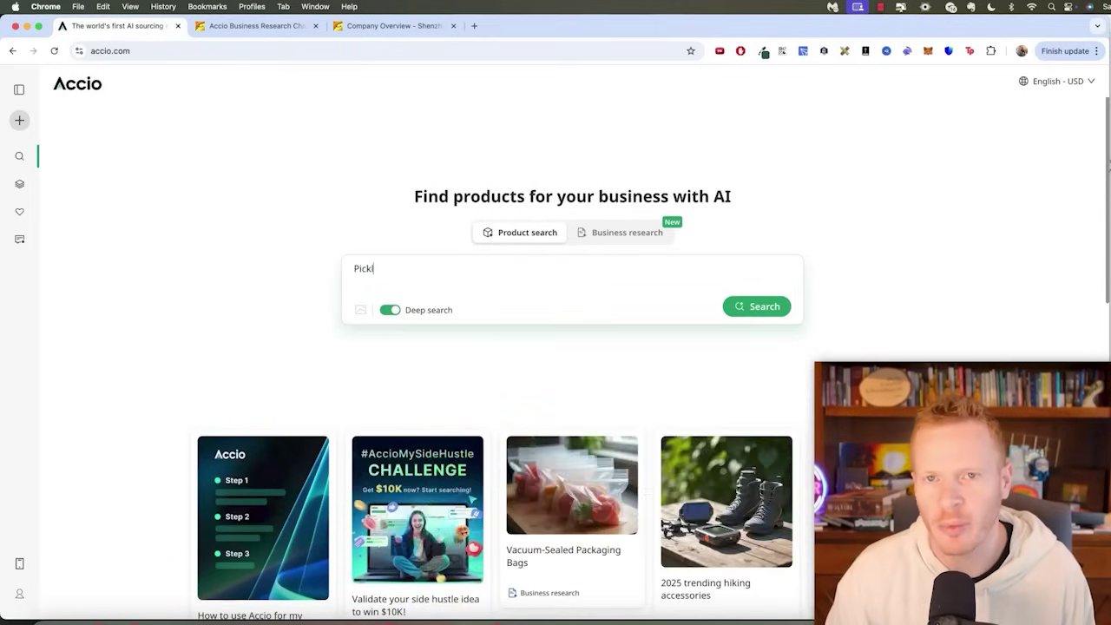
pyautogui.write('eball pad')
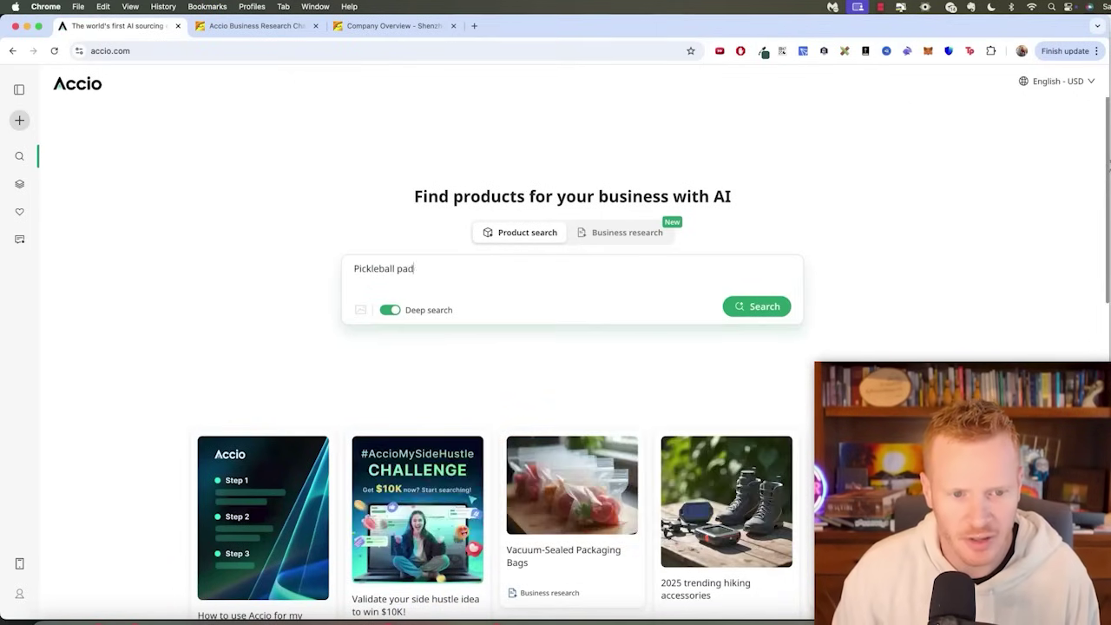
pyautogui.write('ddle')
pyautogui.press('super+a')
pyautogui.write('Find me t')
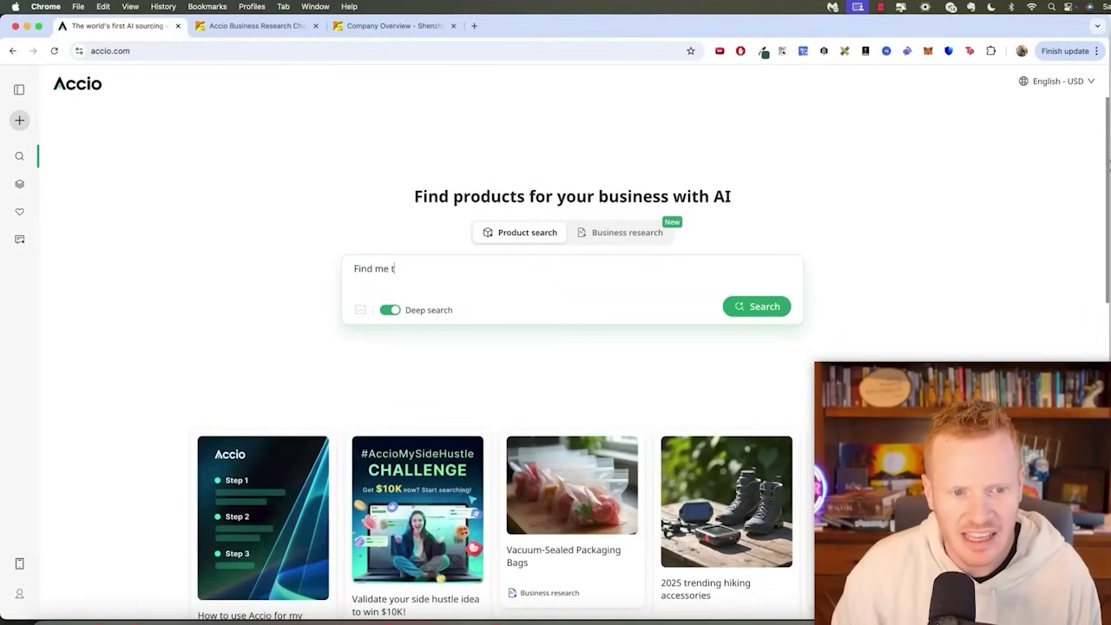
pyautogui.write('he best selling pic')
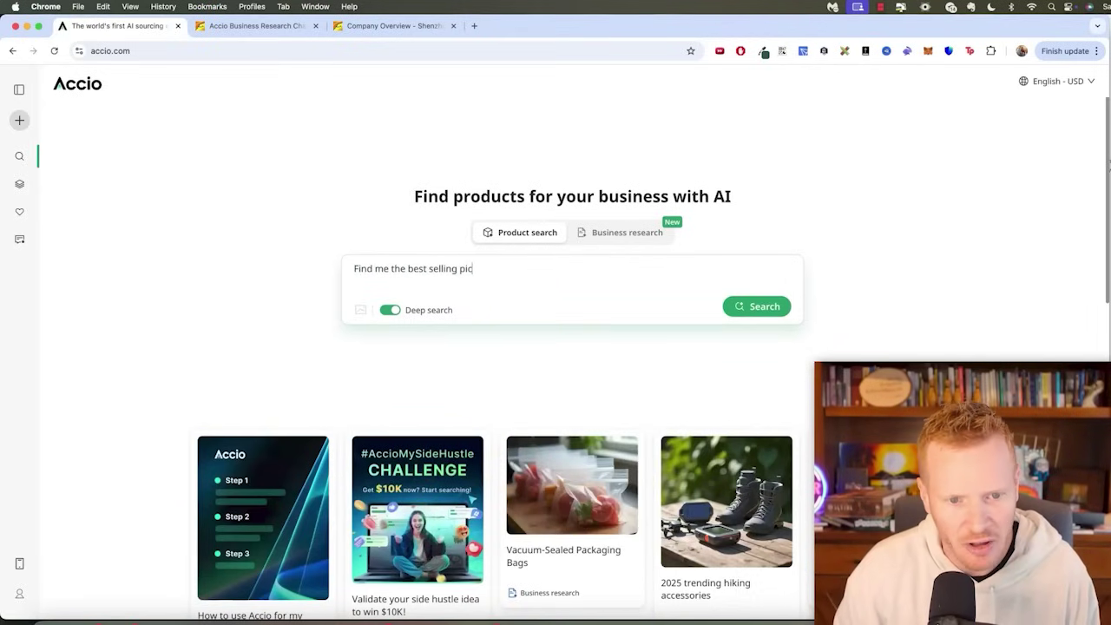
pyautogui.write('kleball paddles that will give me the best re')
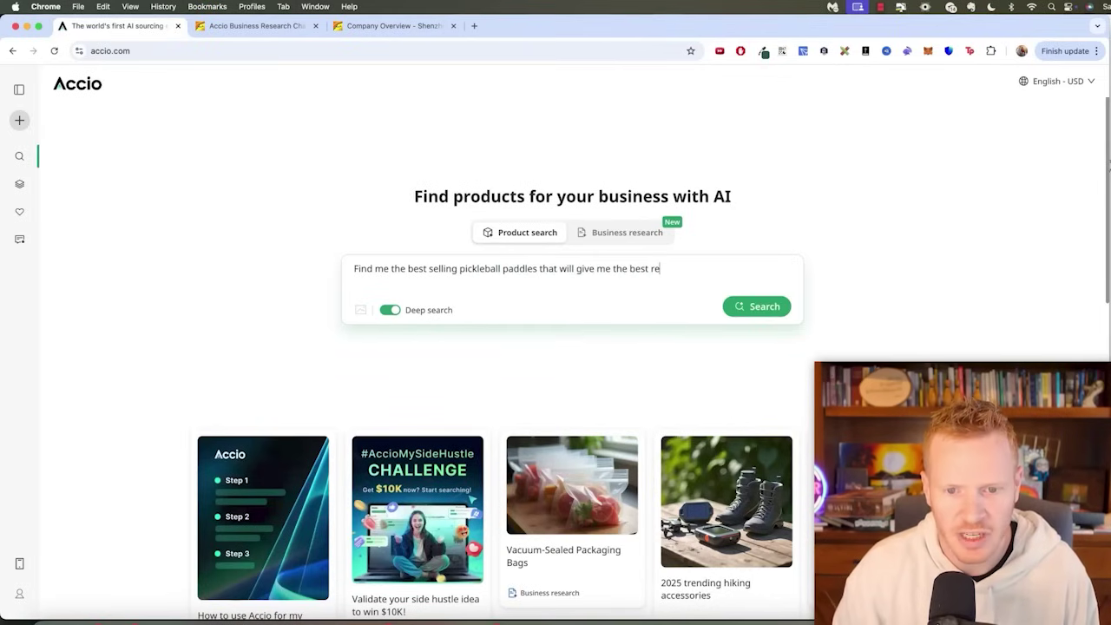
pyautogui.write('turn on my money')
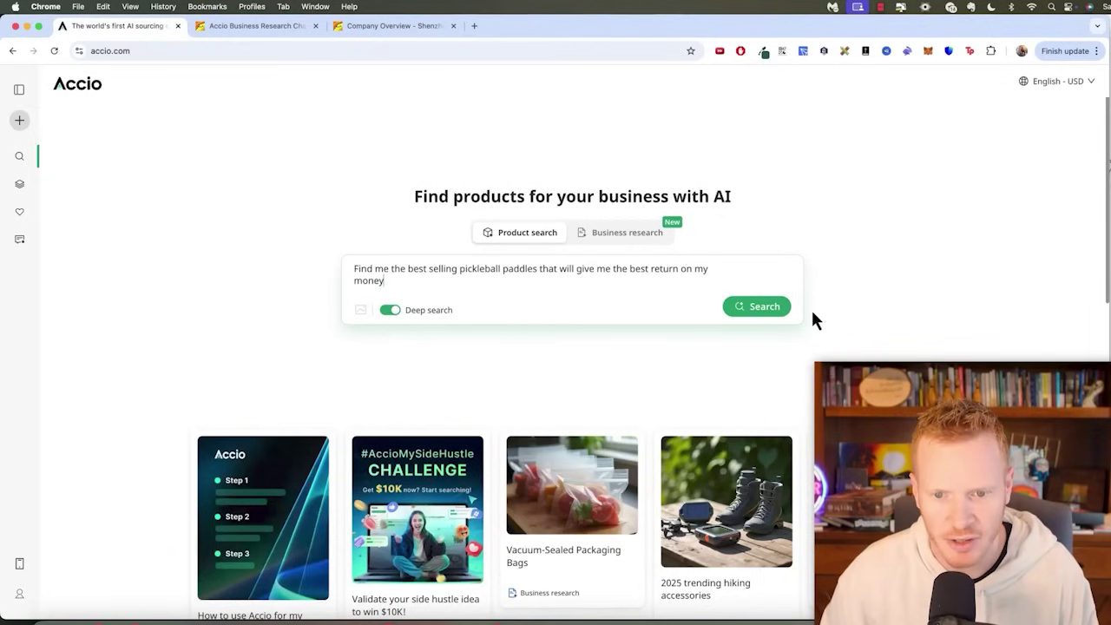
pyautogui.click(767, 309)
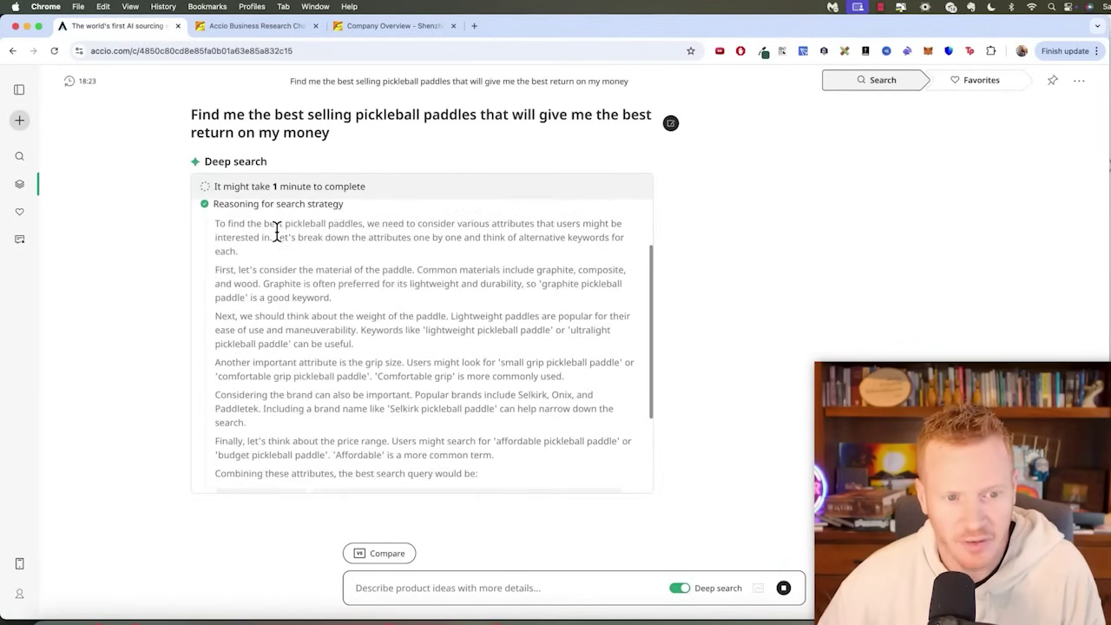
# - Review the search-strategy reasoning and the 60 paddles found from 12,511 suppliers
pyautogui.scroll(2, 360, 235)
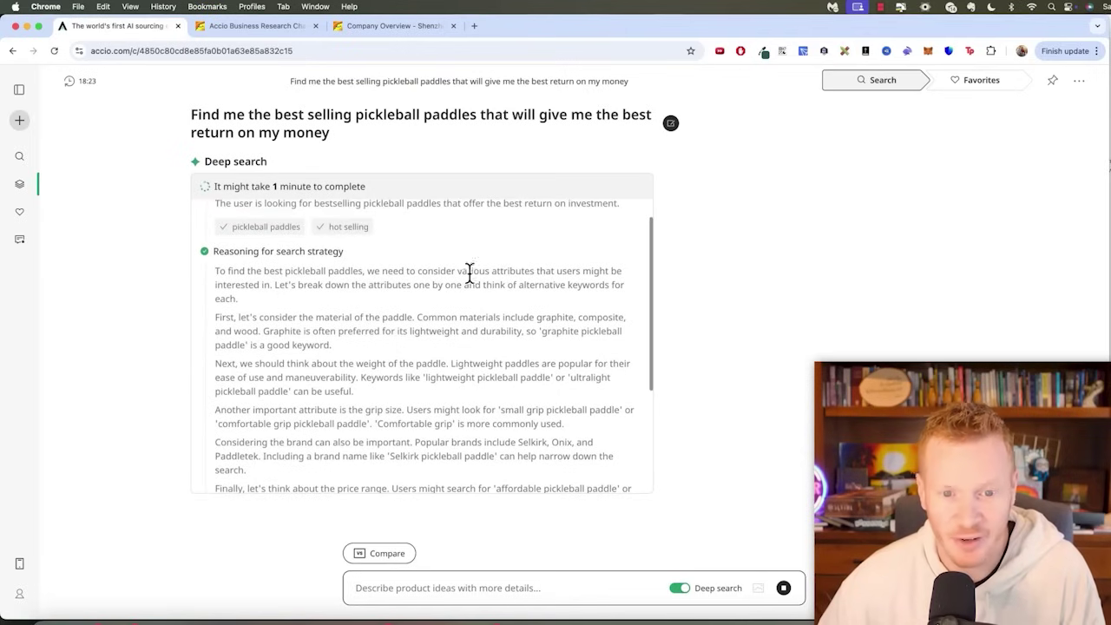
pyautogui.tripleClick(314, 287)
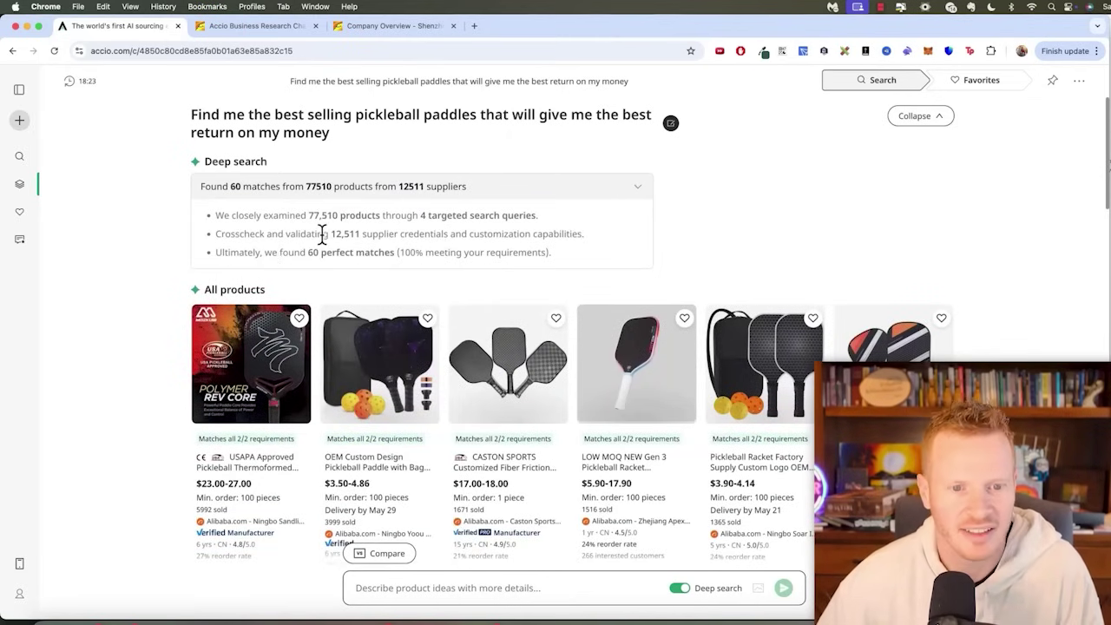
pyautogui.scroll(-2, 323, 242)
pyautogui.scroll(-3, 323, 247)
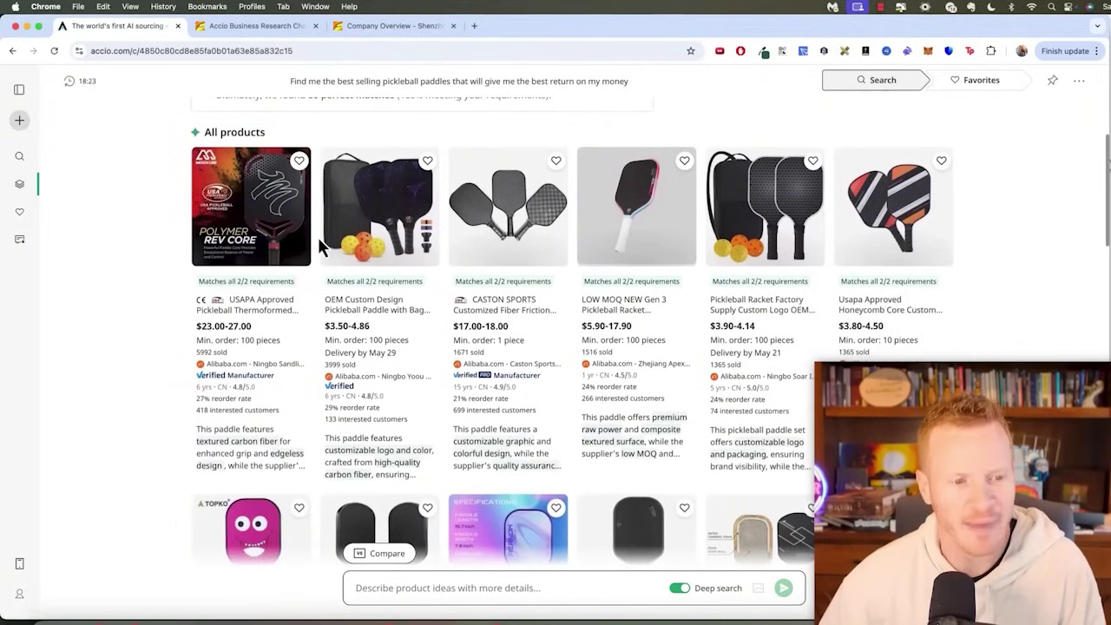
pyautogui.scroll(2, 321, 247)
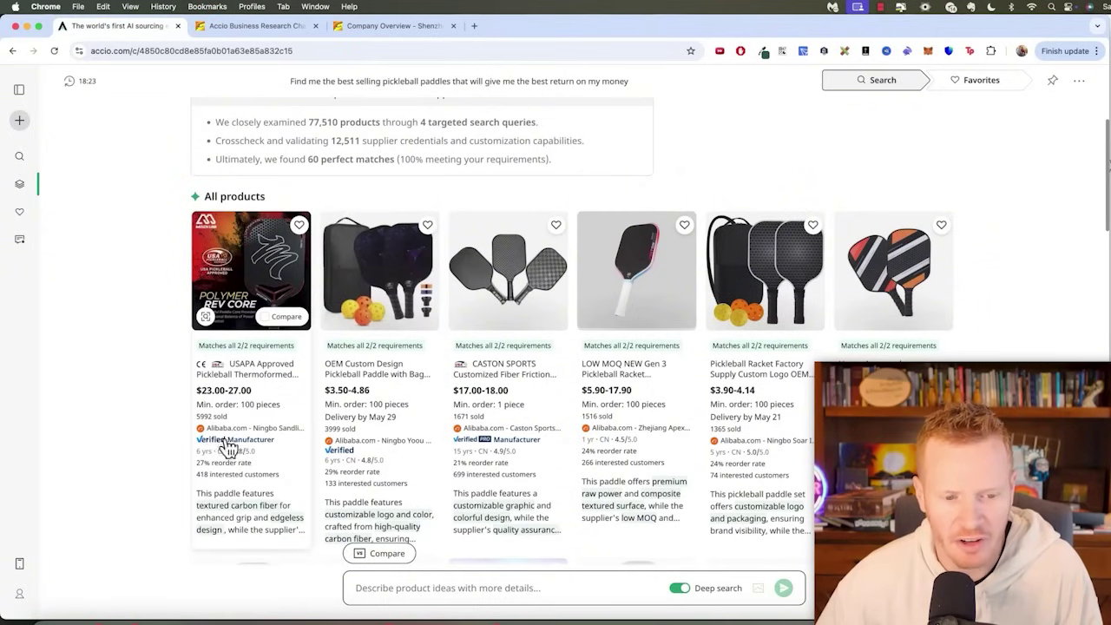
# - Append verified vendors only, comfortable grips and popular brands to the paddle request
pyautogui.scroll(3, 334, 391)
pyautogui.write('Show me')
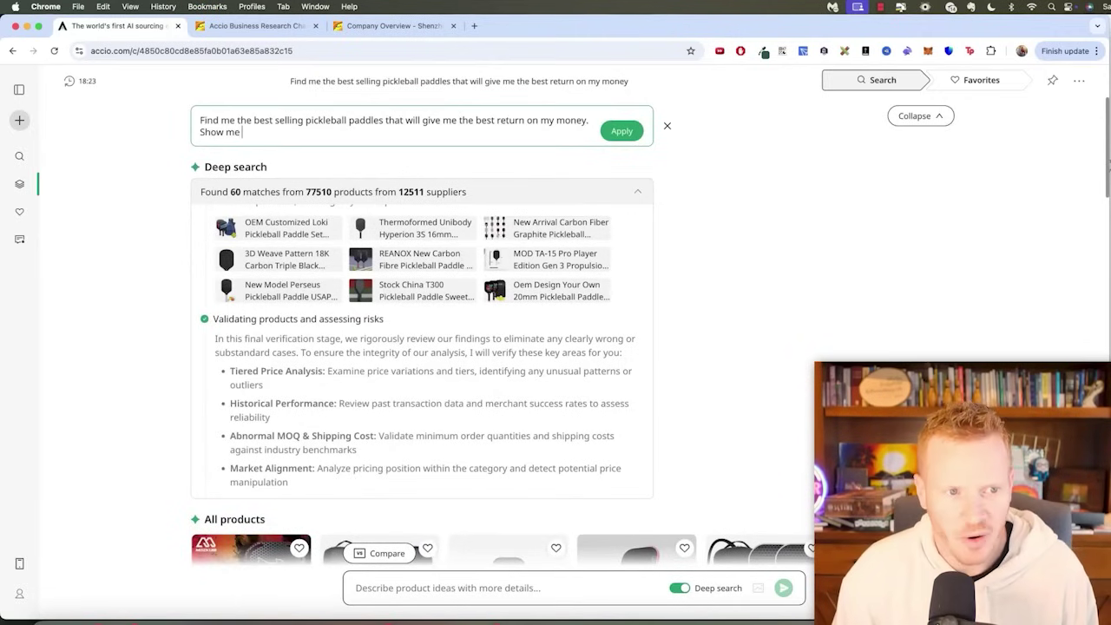
pyautogui.write('only')
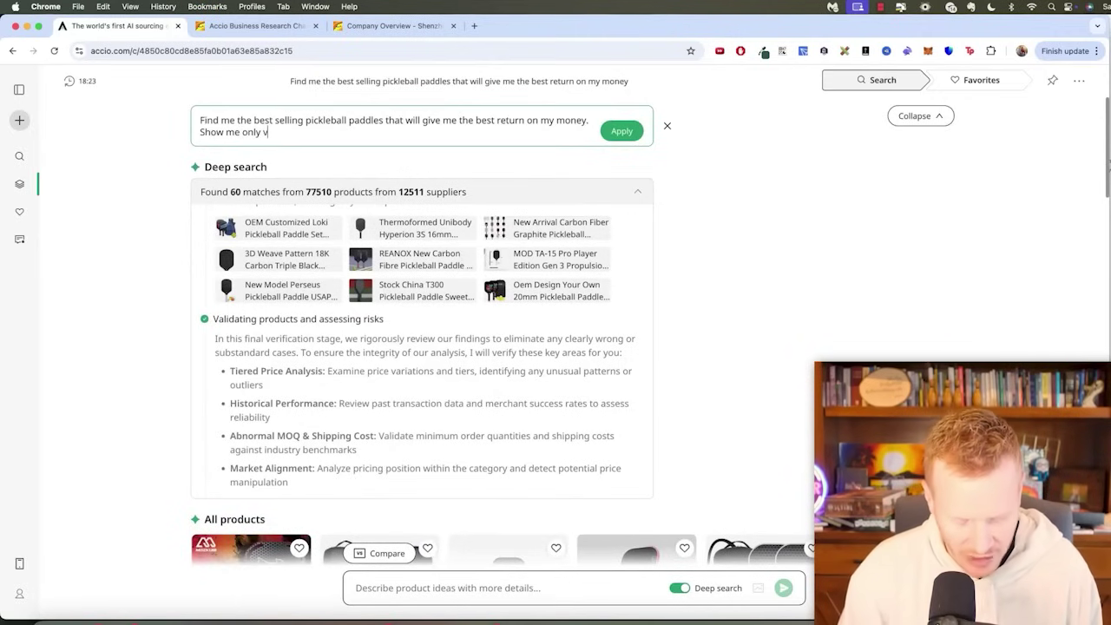
pyautogui.write('vendors')
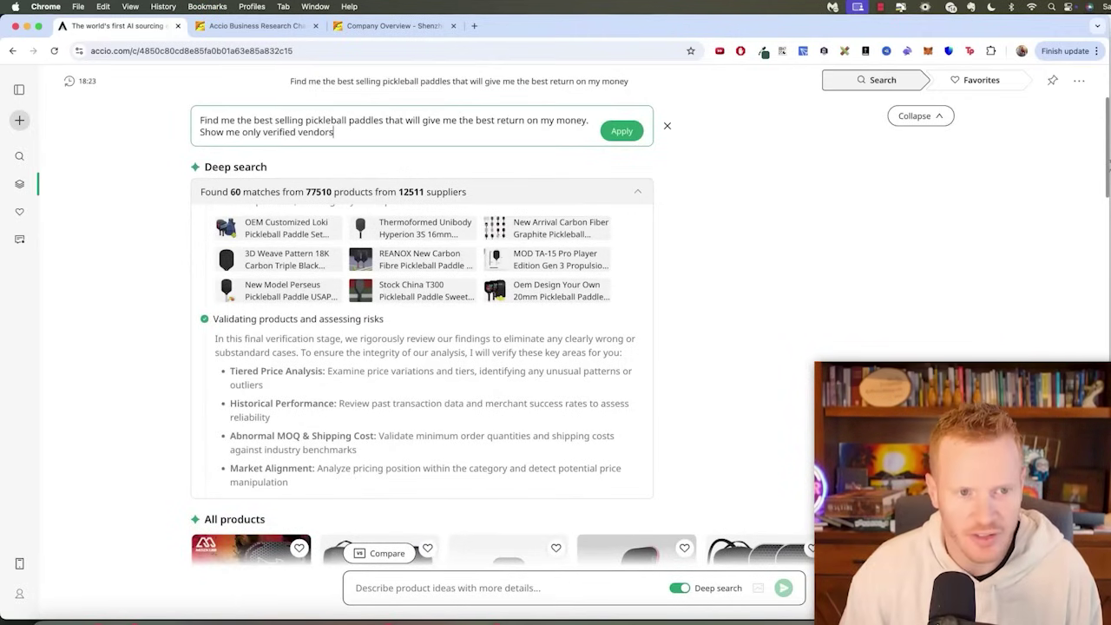
pyautogui.write('.')
pyautogui.scroll(5, 278, 228)
pyautogui.scroll(5, 252, 230)
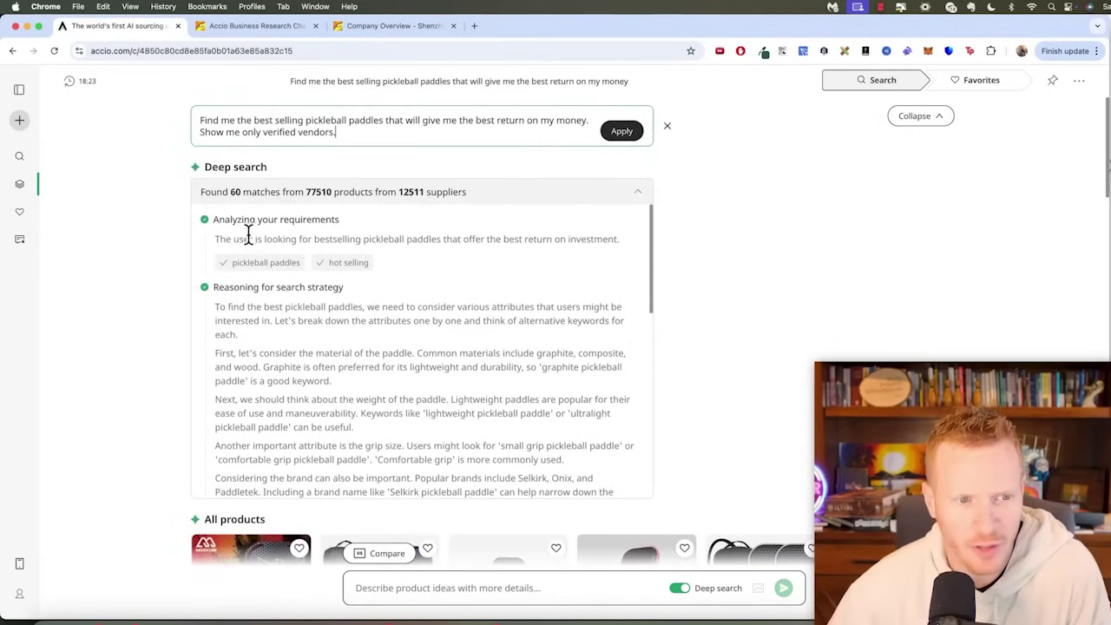
pyautogui.scroll(-2, 292, 370)
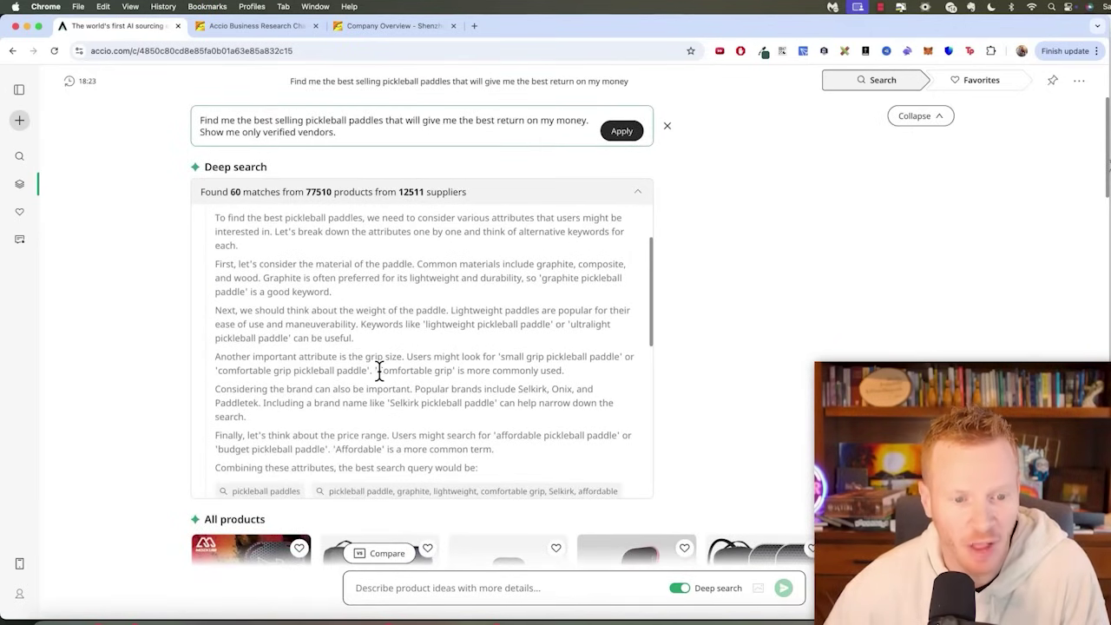
pyautogui.moveTo(379, 371); pyautogui.dragTo(419, 370)
pyautogui.click(478, 130)
pyautogui.write("Let's do only ones with comfortable grip")
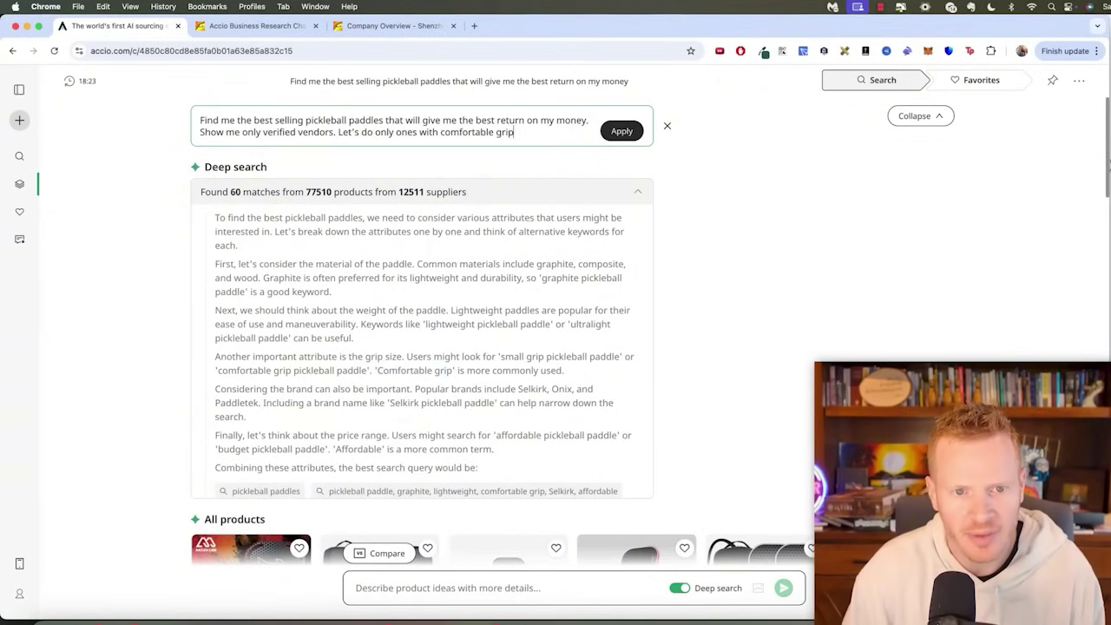
pyautogui.write("s. Let's include")
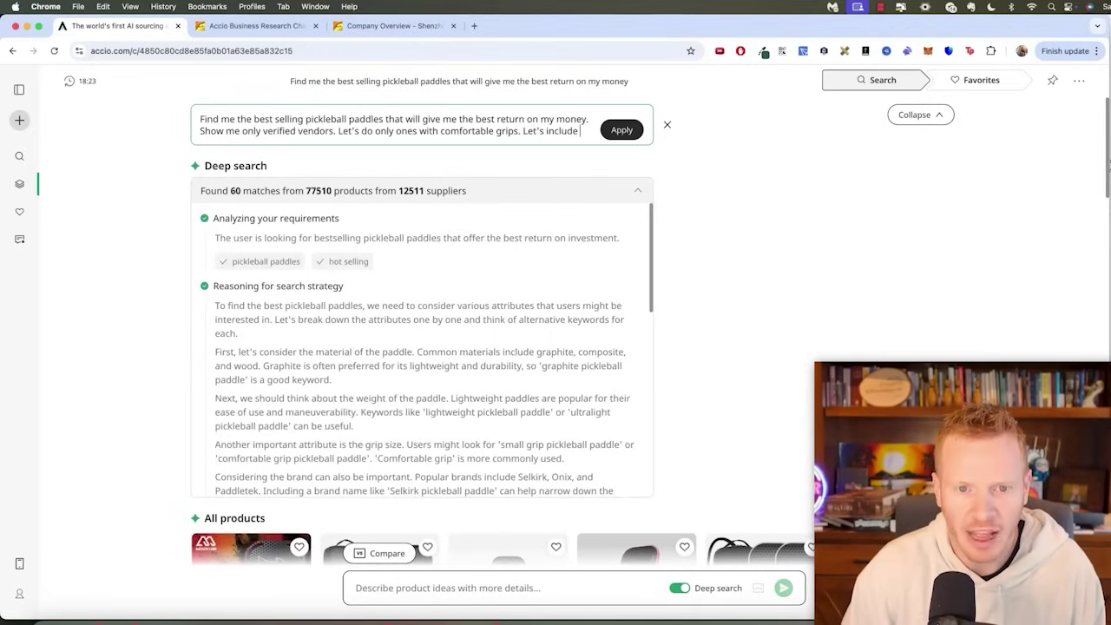
pyautogui.write(' popular brands')
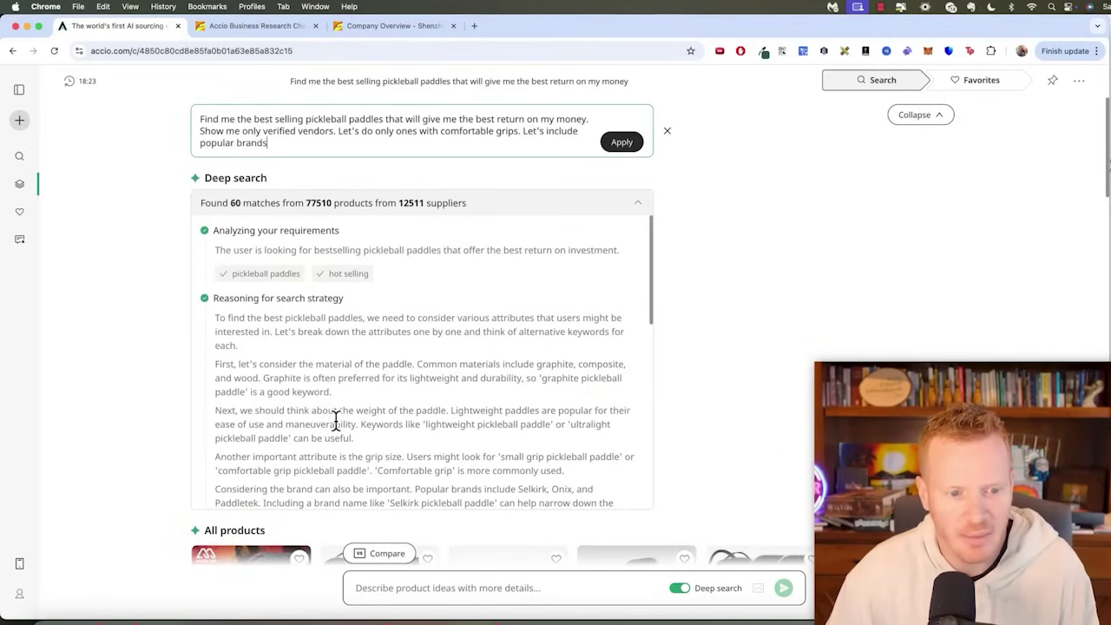
# - Rerun the refined search, then start adding a full-paddles-only sentence to the request
pyautogui.click(621, 143)
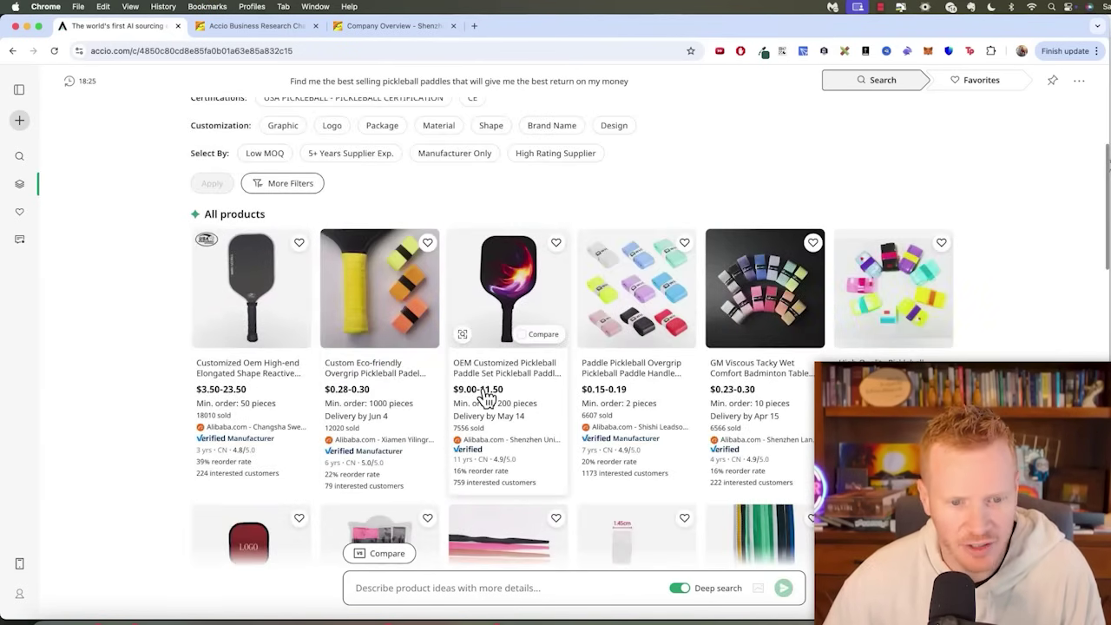
pyautogui.moveTo(636, 288)
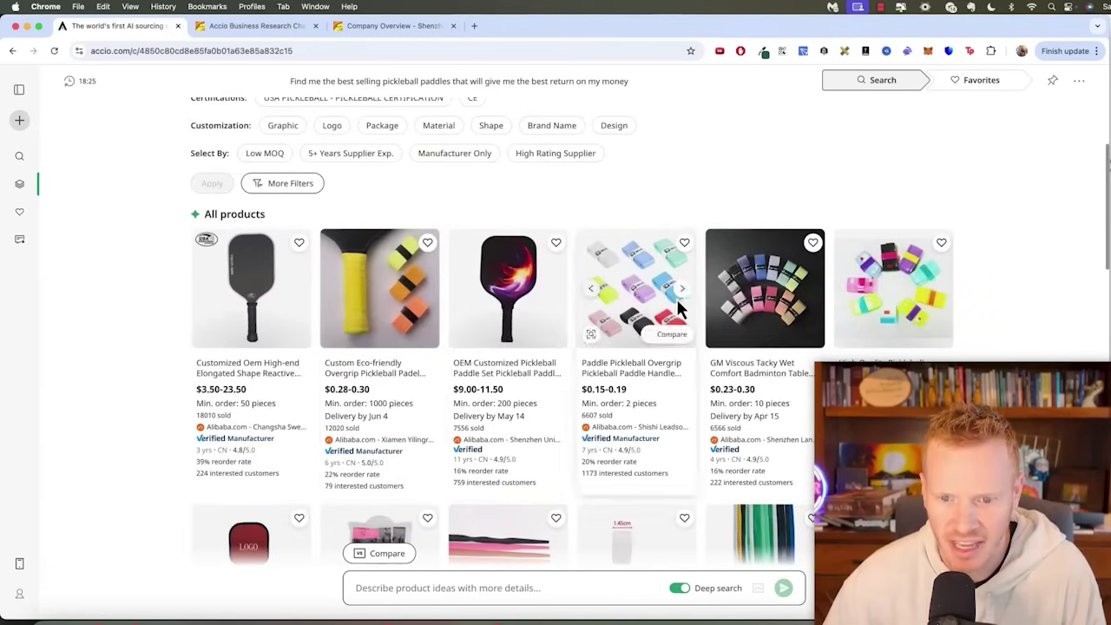
pyautogui.scroll(-3, 746, 310)
pyautogui.scroll(5, 695, 217)
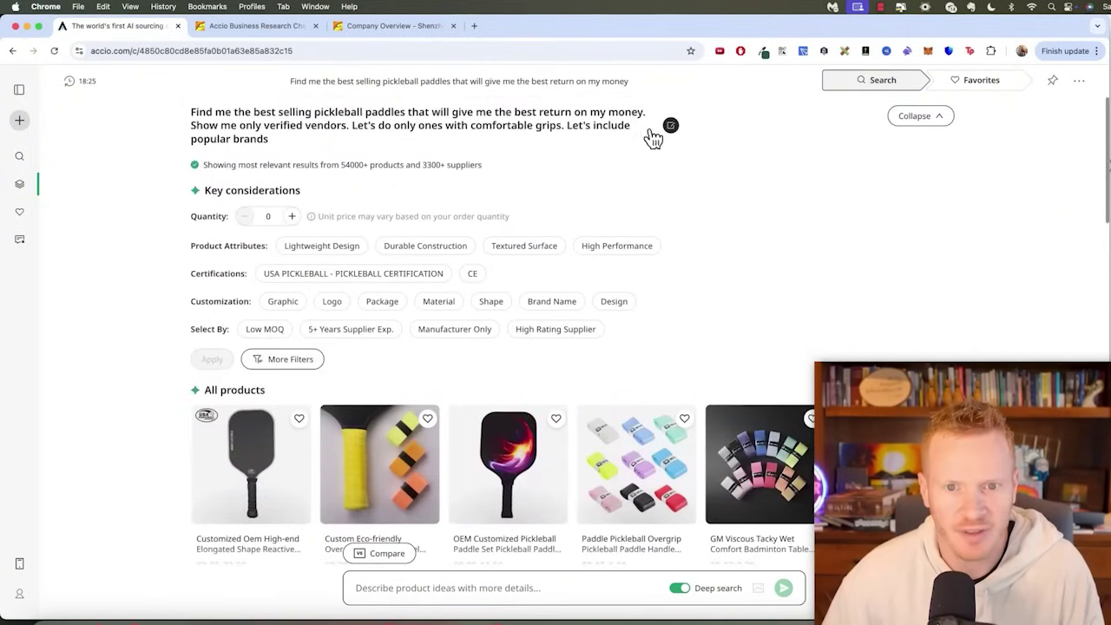
pyautogui.click(671, 126)
pyautogui.write('. O')
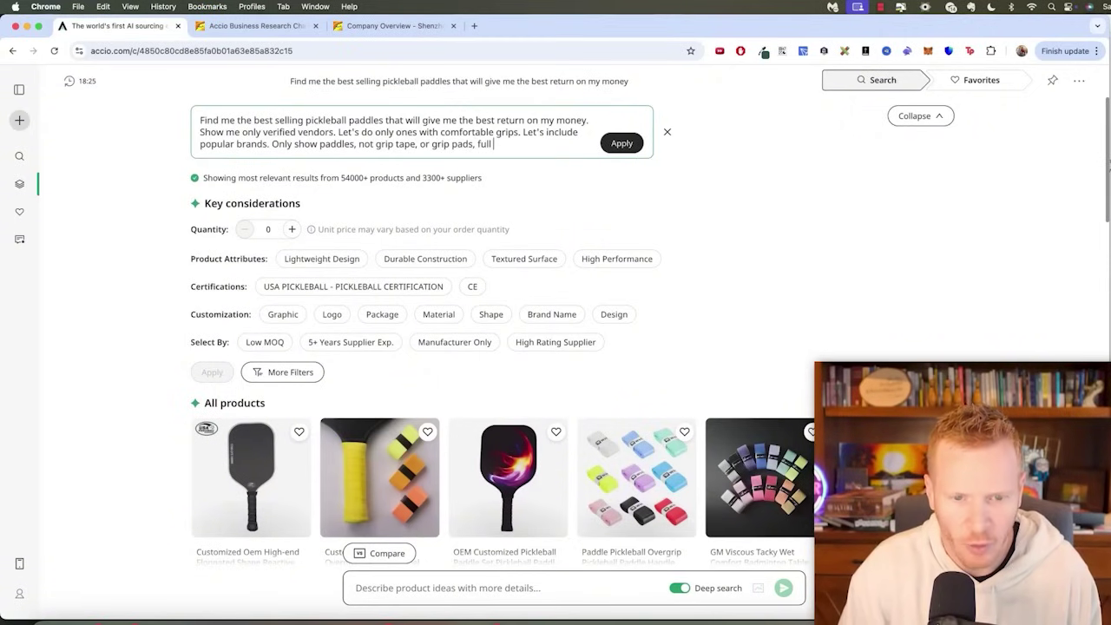
# - Apply the full-paddles-only request and review the comfortable-grip reasoning behind 42 matches
pyautogui.write('les')
pyautogui.click(620, 143)
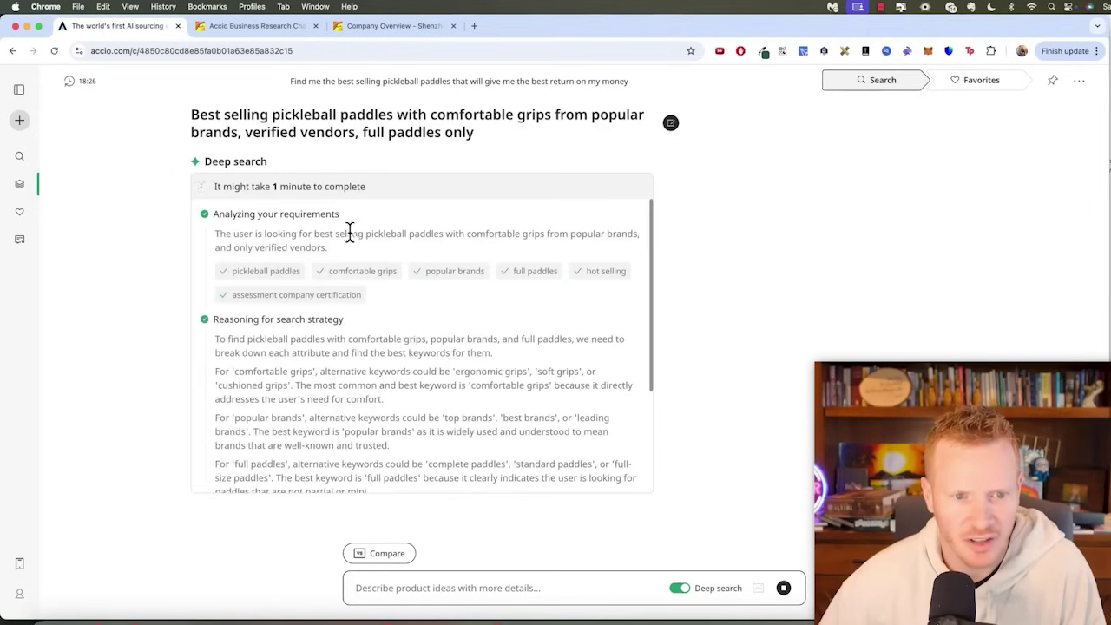
pyautogui.scroll(-1, 363, 286)
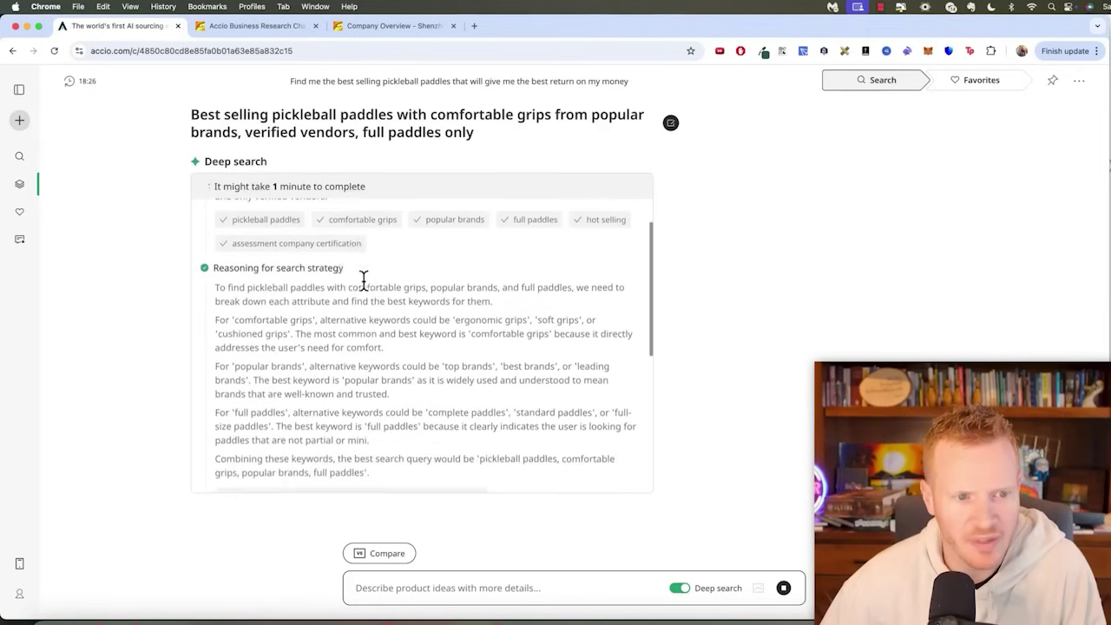
pyautogui.scroll(1, 594, 227)
pyautogui.scroll(-3, 303, 279)
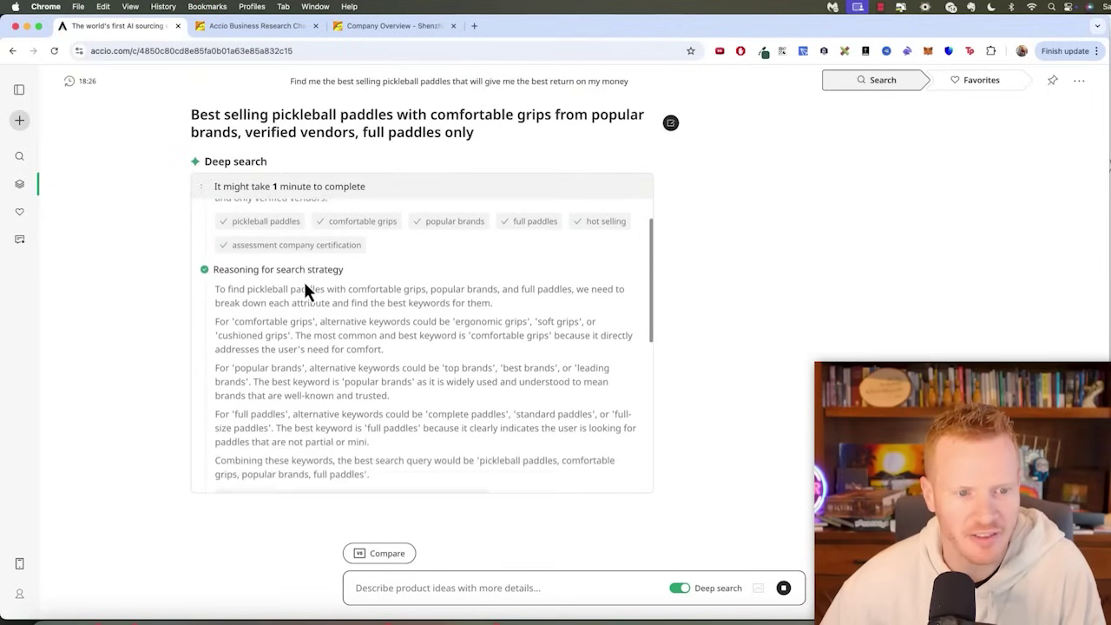
pyautogui.moveTo(232, 251); pyautogui.dragTo(464, 274)
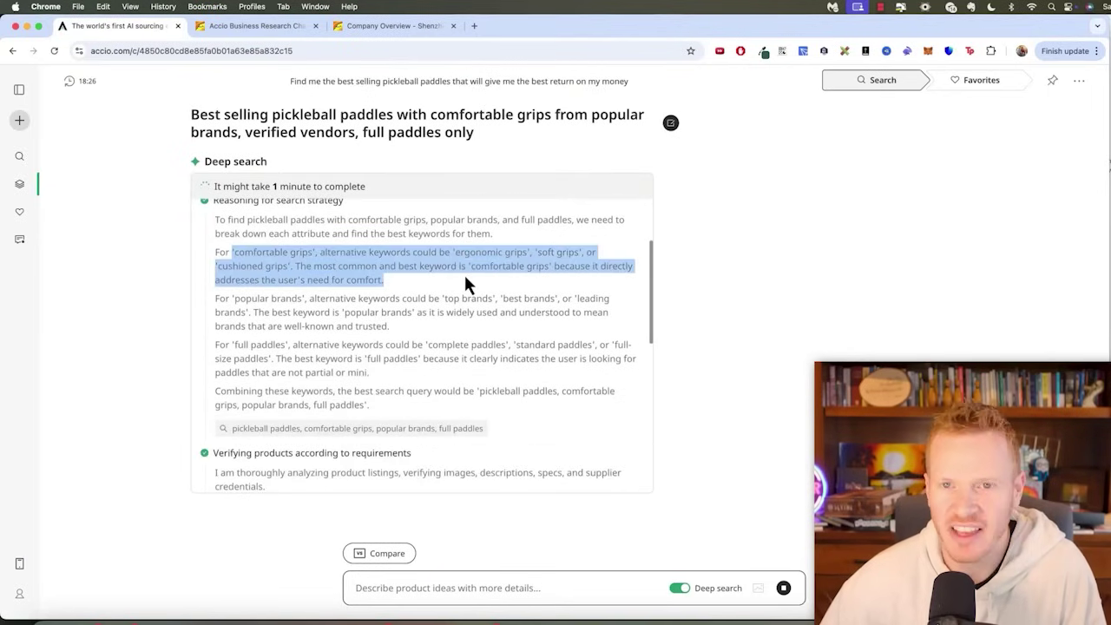
pyautogui.moveTo(319, 252); pyautogui.dragTo(384, 279)
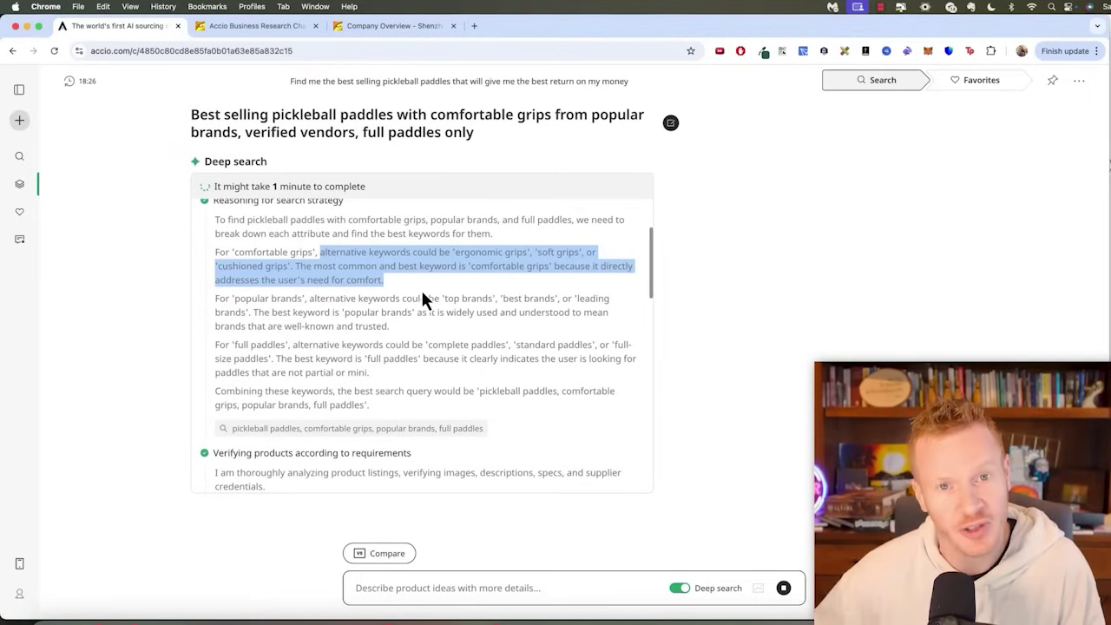
pyautogui.click(238, 252)
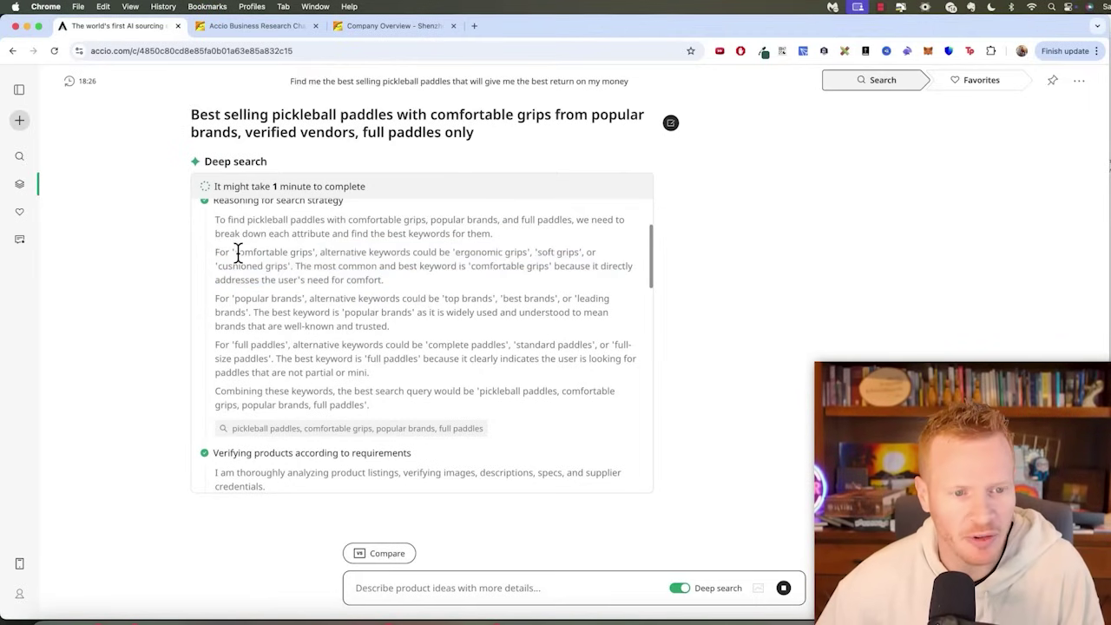
pyautogui.moveTo(217, 254); pyautogui.dragTo(434, 292)
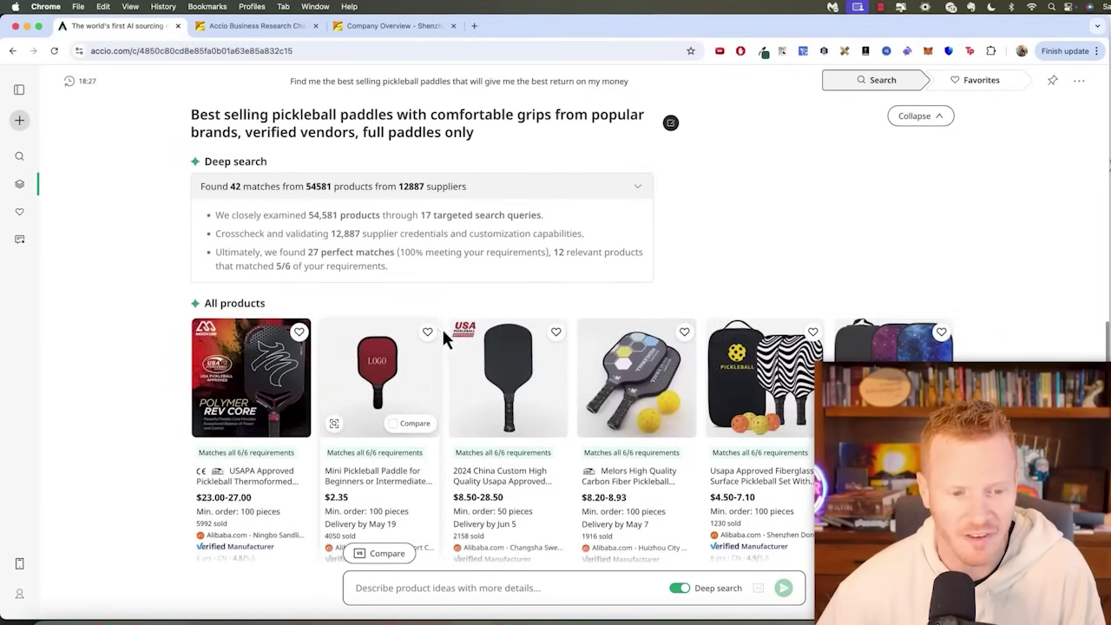
# - Tick Compare on the first three pickleball paddle cards to show them side by side
pyautogui.scroll(-1, 442, 334)
pyautogui.scroll(-3, 445, 326)
pyautogui.scroll(-2, 434, 355)
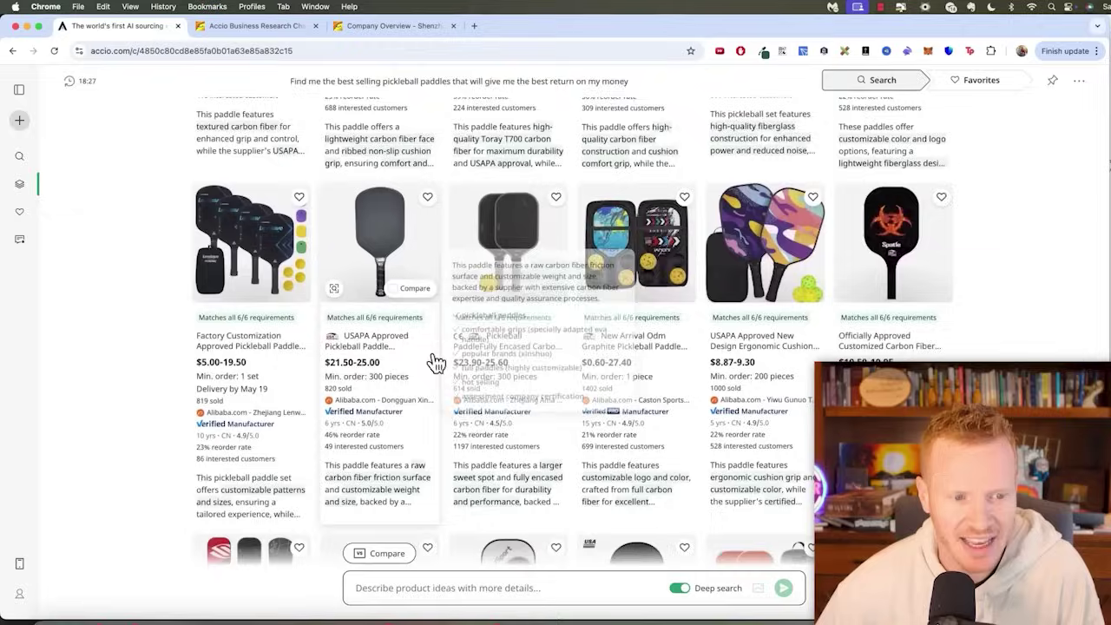
pyautogui.scroll(8, 408, 356)
pyautogui.scroll(-2, 384, 373)
pyautogui.scroll(-1, 385, 376)
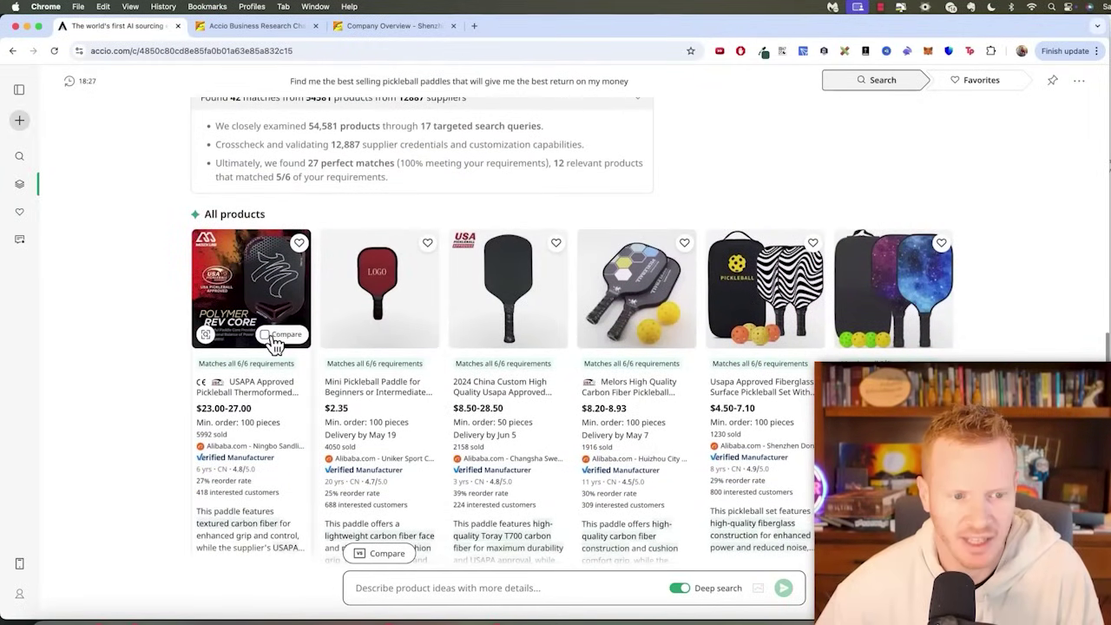
pyautogui.click(276, 337)
pyautogui.moveTo(508, 347)
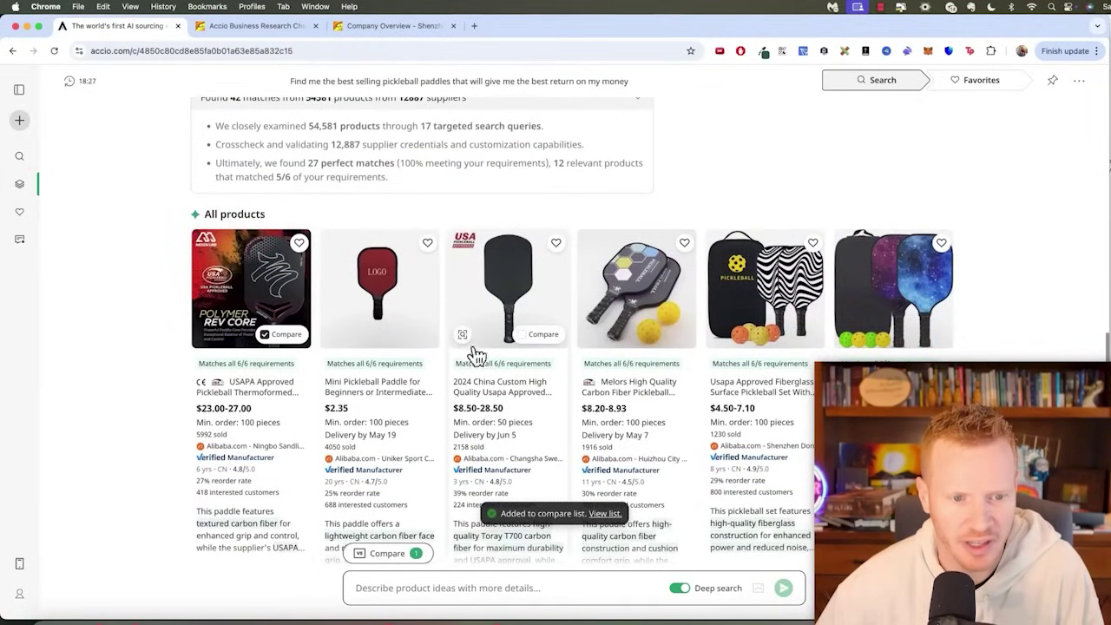
pyautogui.moveTo(379, 288)
pyautogui.click(395, 336)
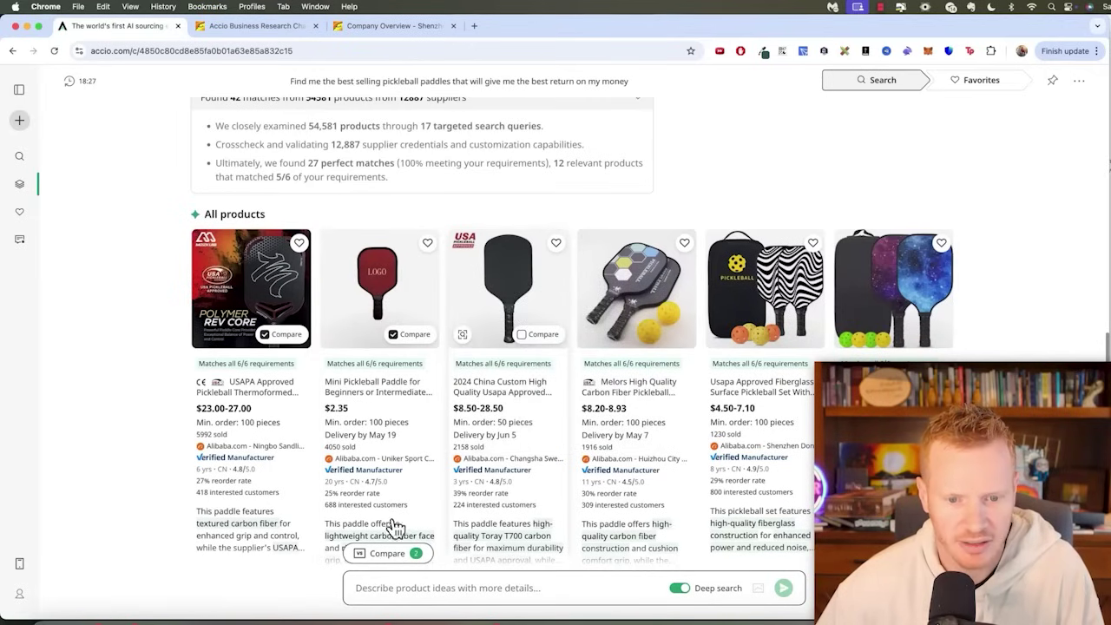
pyautogui.click(529, 337)
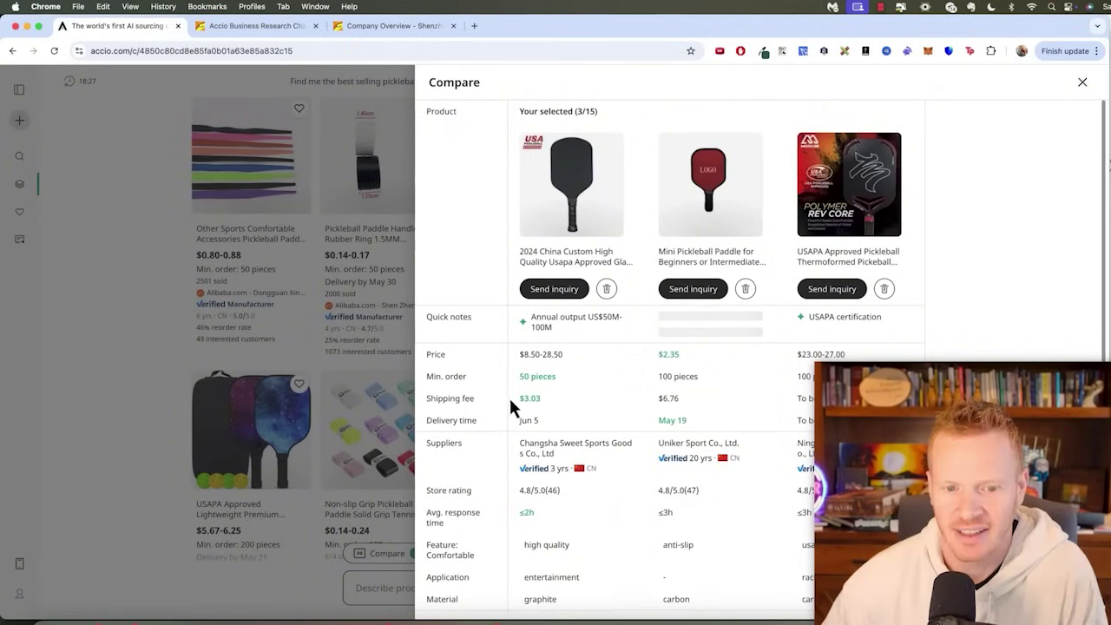
# - Highlight the 50-piece minimum order and $8.50-28.50 price, view the Alibaba listing, then return to Accio
pyautogui.moveTo(510, 376); pyautogui.dragTo(704, 388)
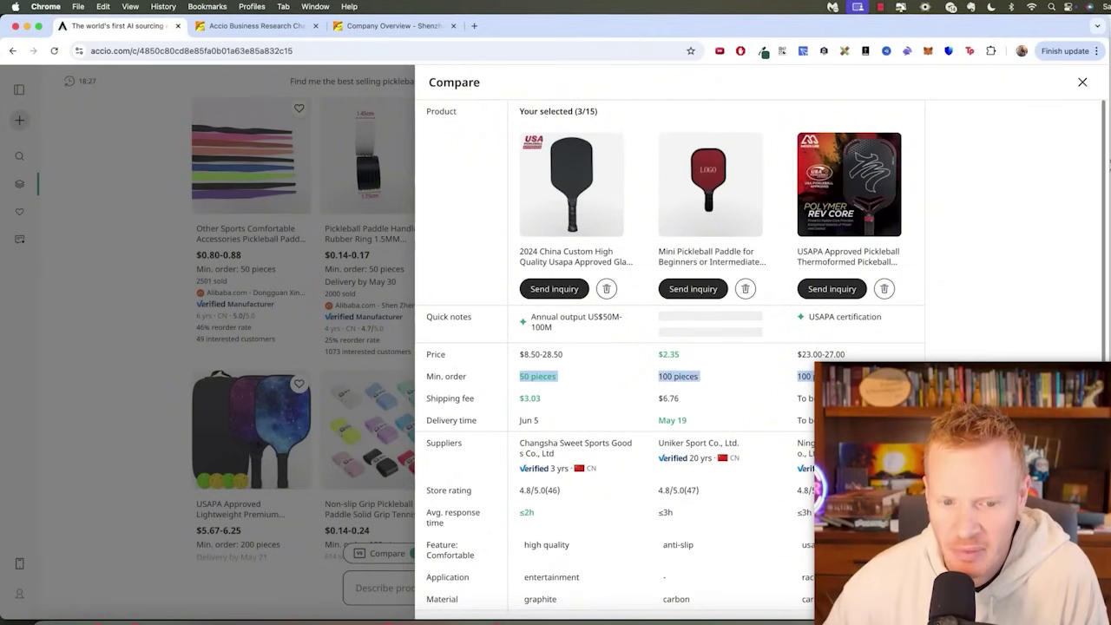
pyautogui.click(509, 376)
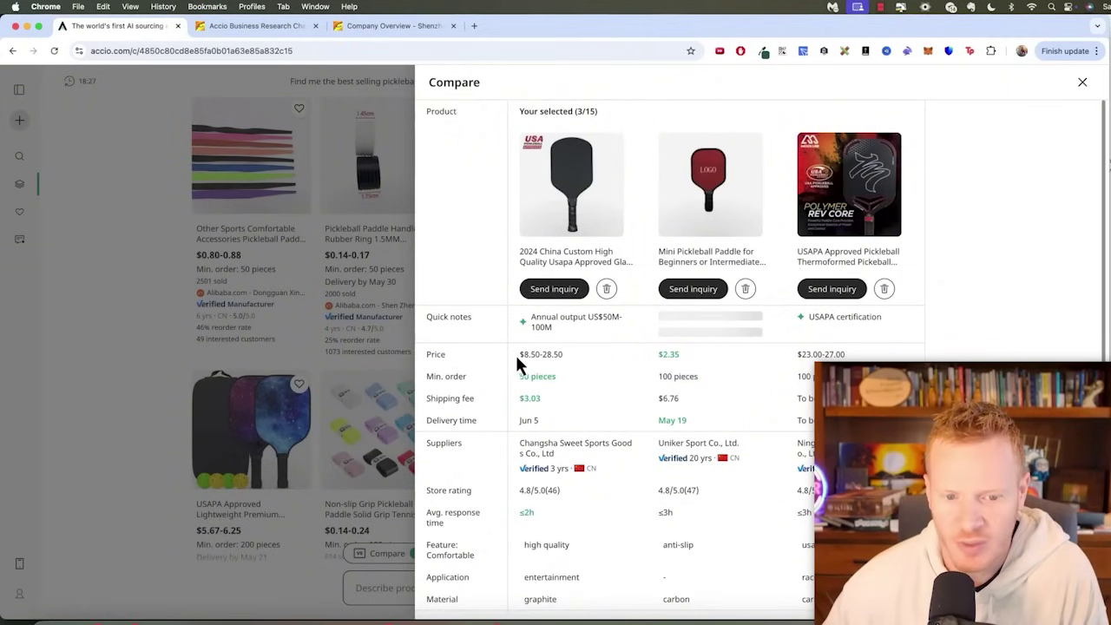
pyautogui.moveTo(519, 376); pyautogui.dragTo(588, 378)
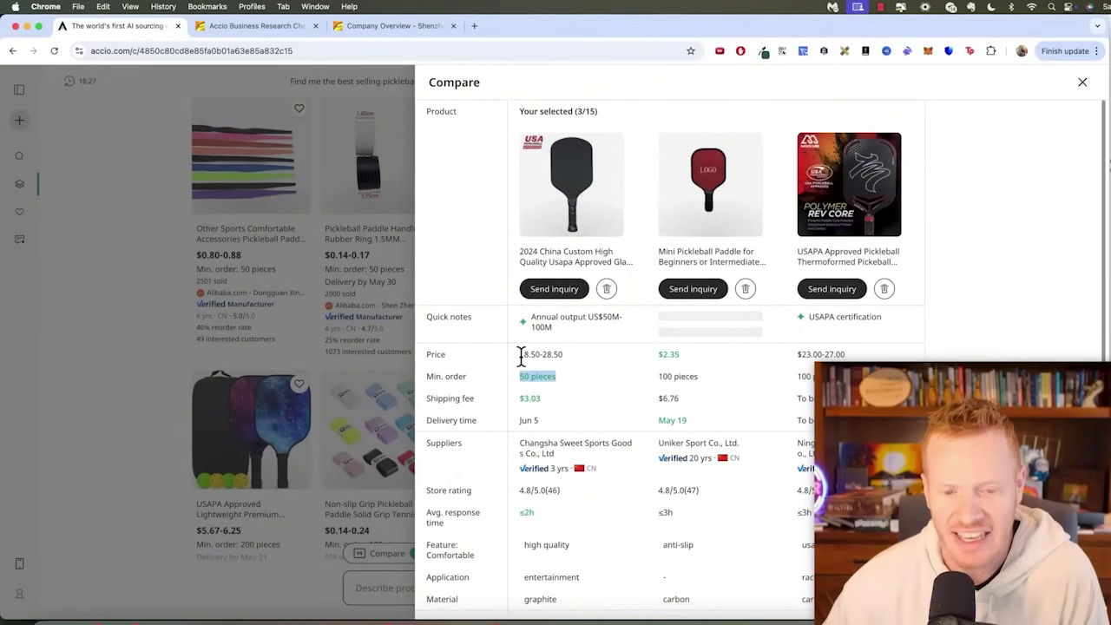
pyautogui.moveTo(519, 354); pyautogui.dragTo(581, 368)
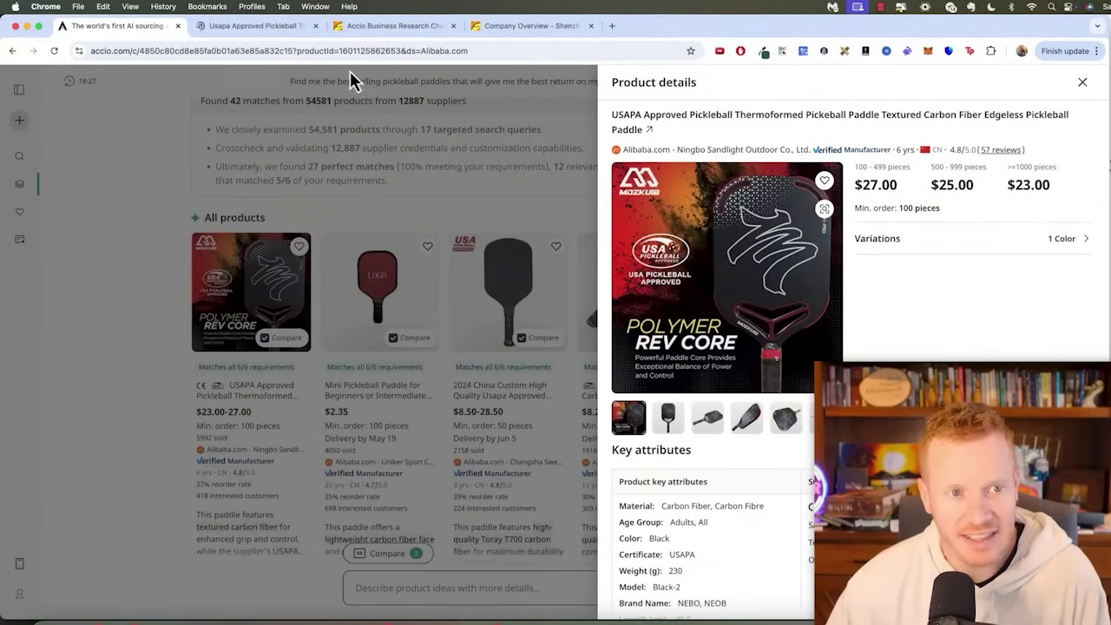
pyautogui.click(278, 26)
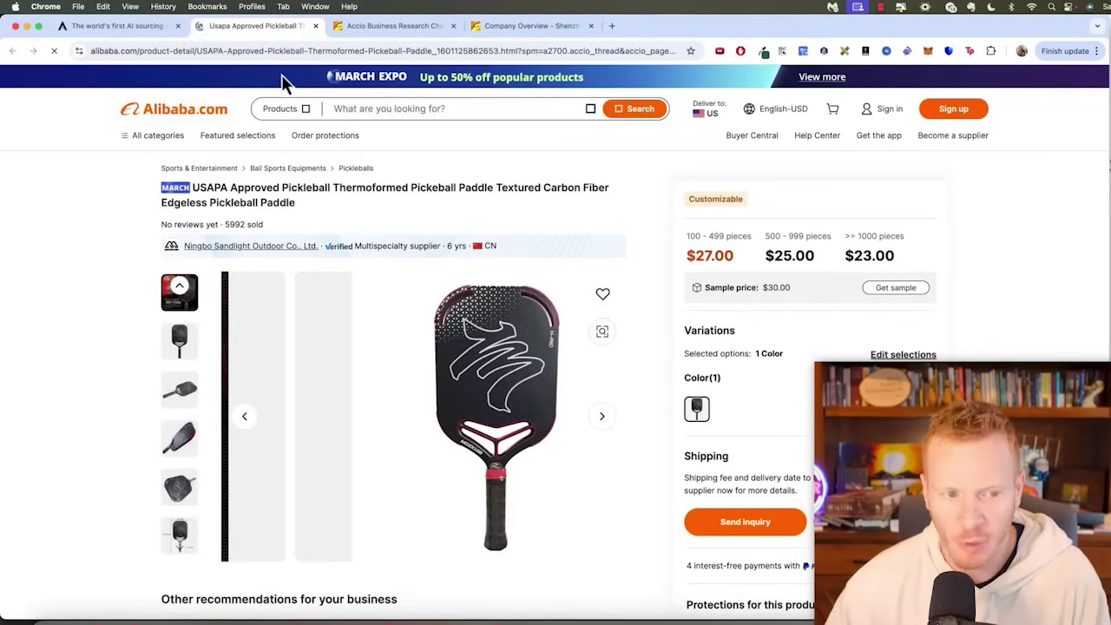
pyautogui.click(129, 26)
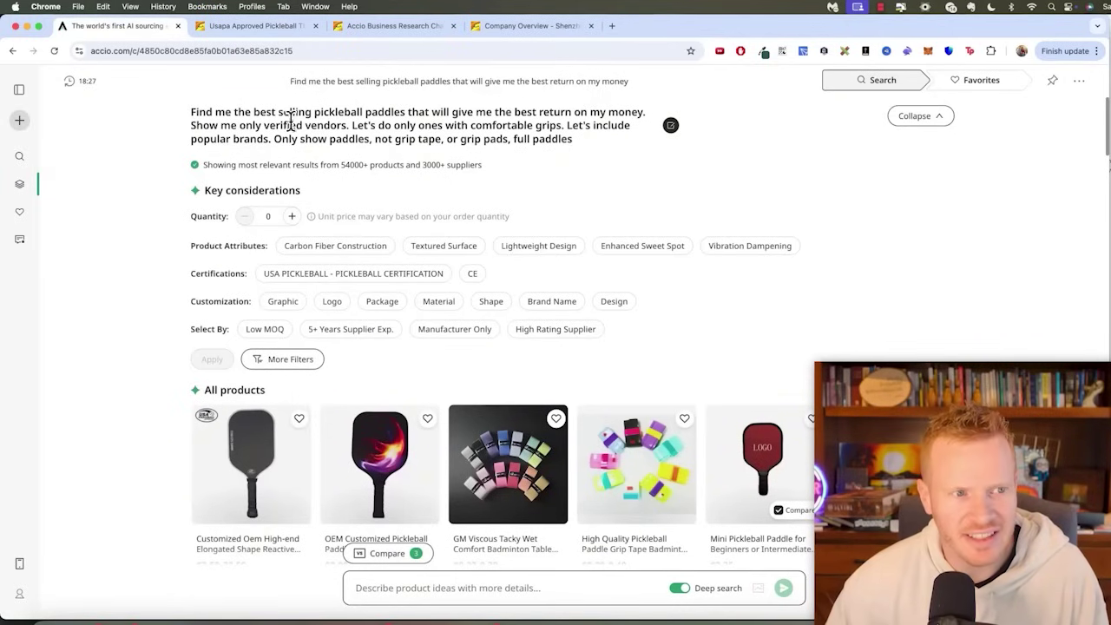
# - Expand the history sidebar, glance at an older hot-products chat, then reopen the pickleball paddles conversation
pyautogui.click(19, 89)
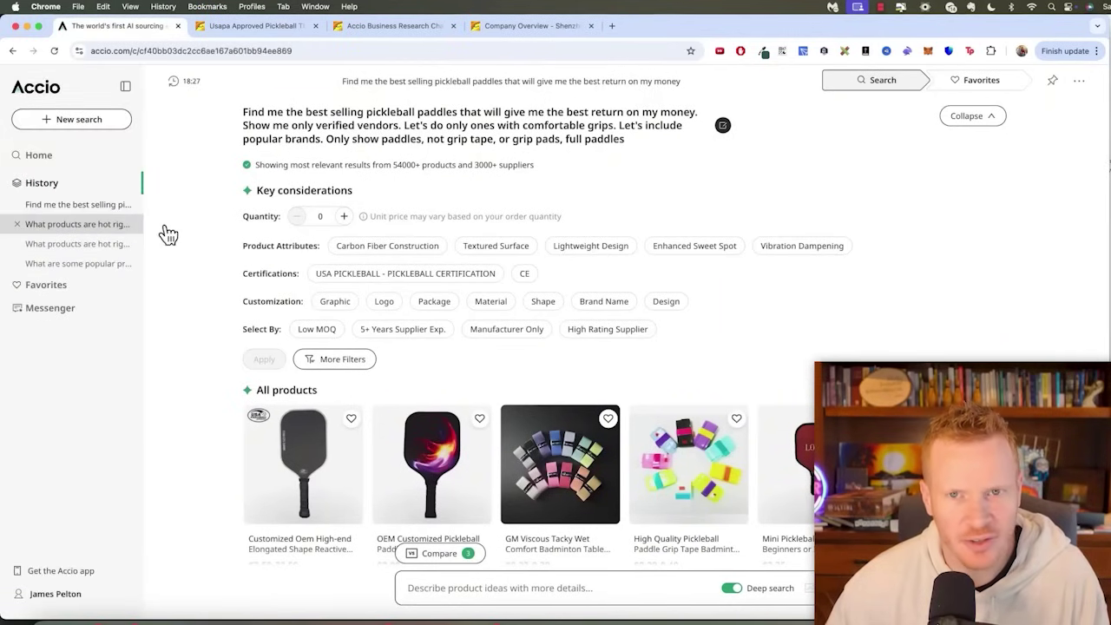
pyautogui.click(70, 246)
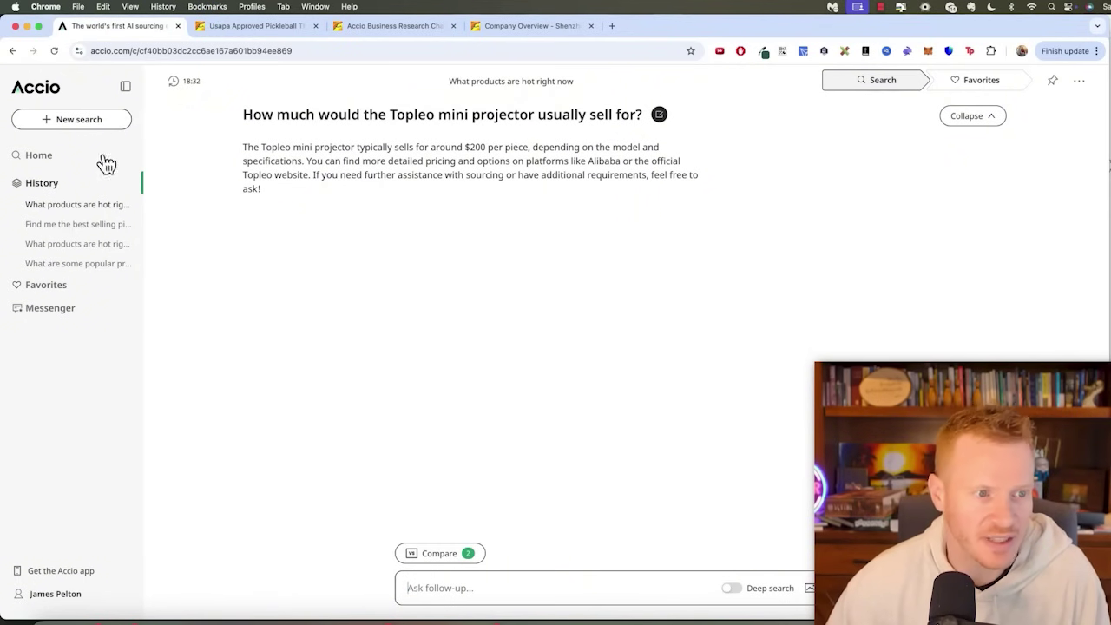
pyautogui.click(79, 224)
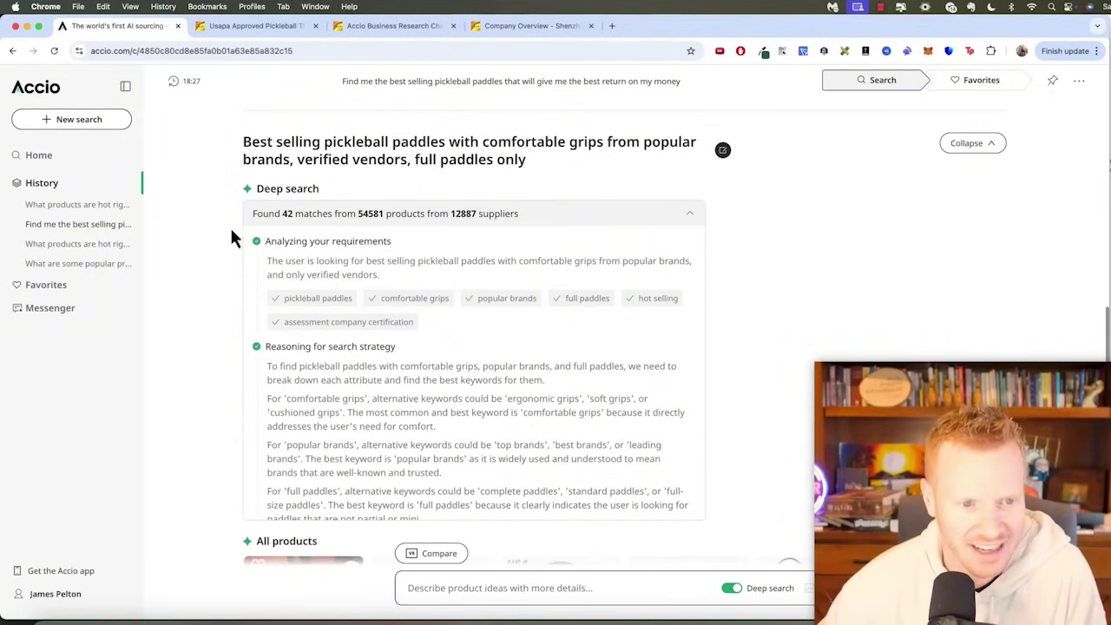
pyautogui.scroll(-2, 347, 304)
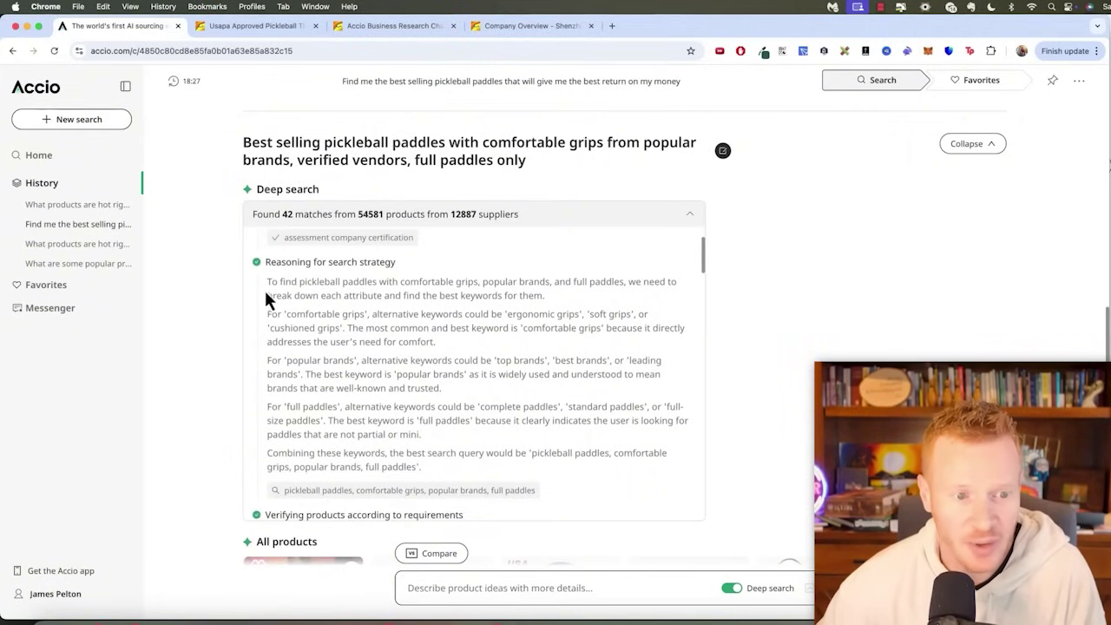
pyautogui.moveTo(289, 302); pyautogui.dragTo(437, 470)
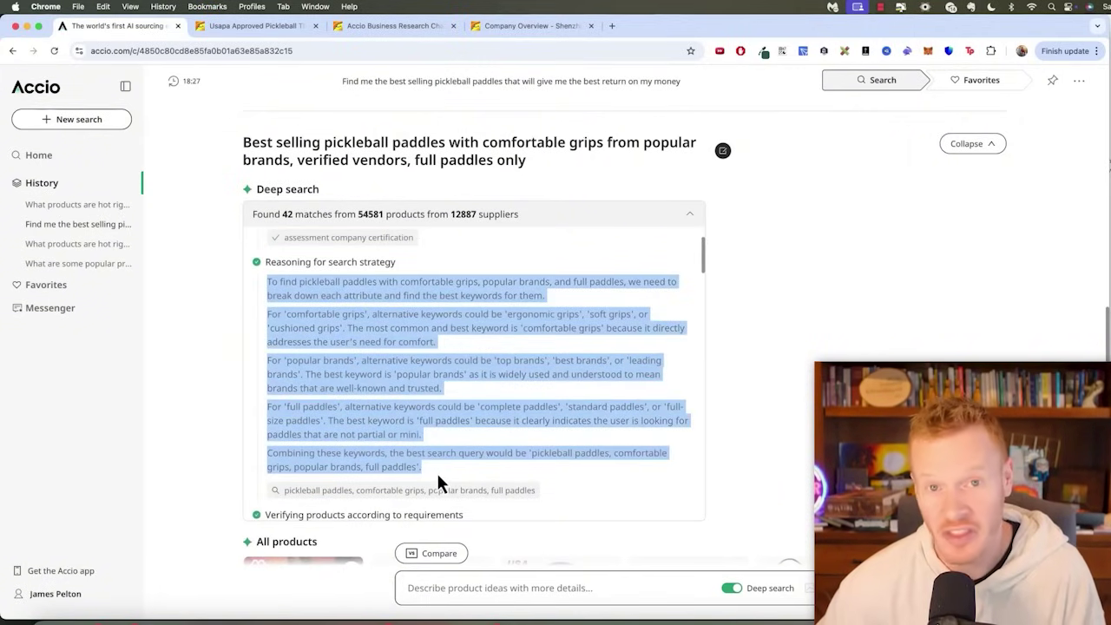
pyautogui.scroll(-2, 419, 427)
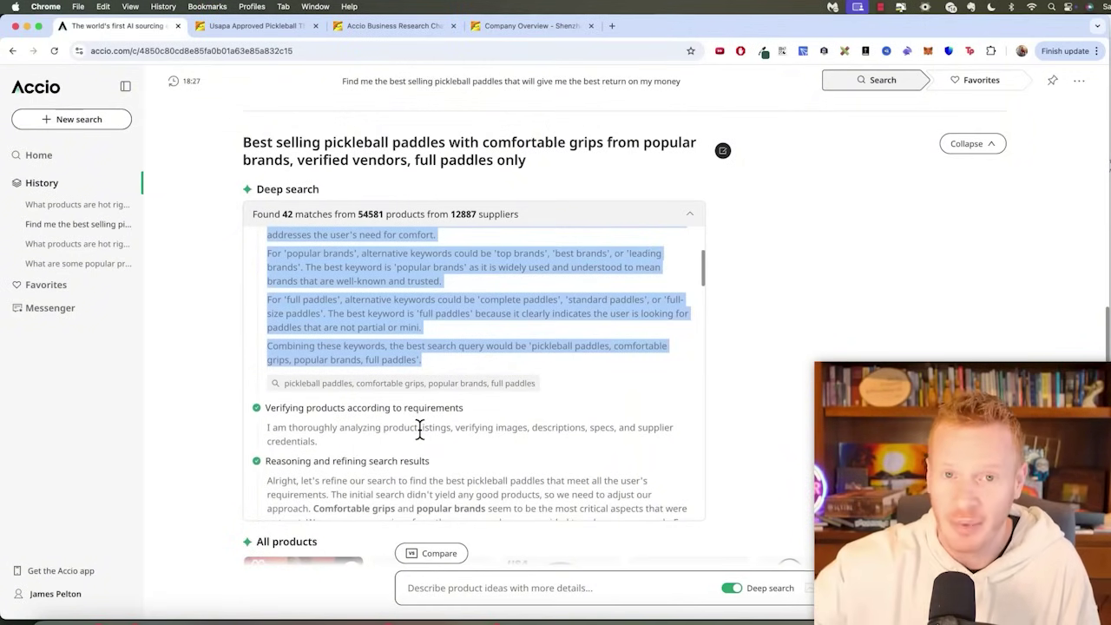
pyautogui.scroll(-2, 420, 427)
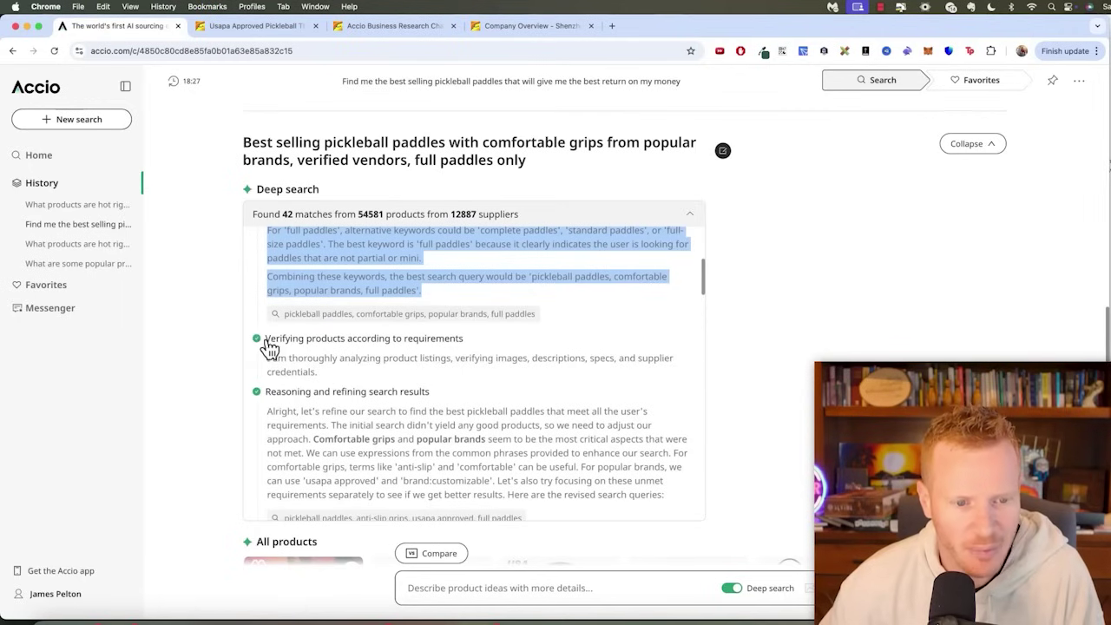
pyautogui.moveTo(270, 345); pyautogui.dragTo(384, 409)
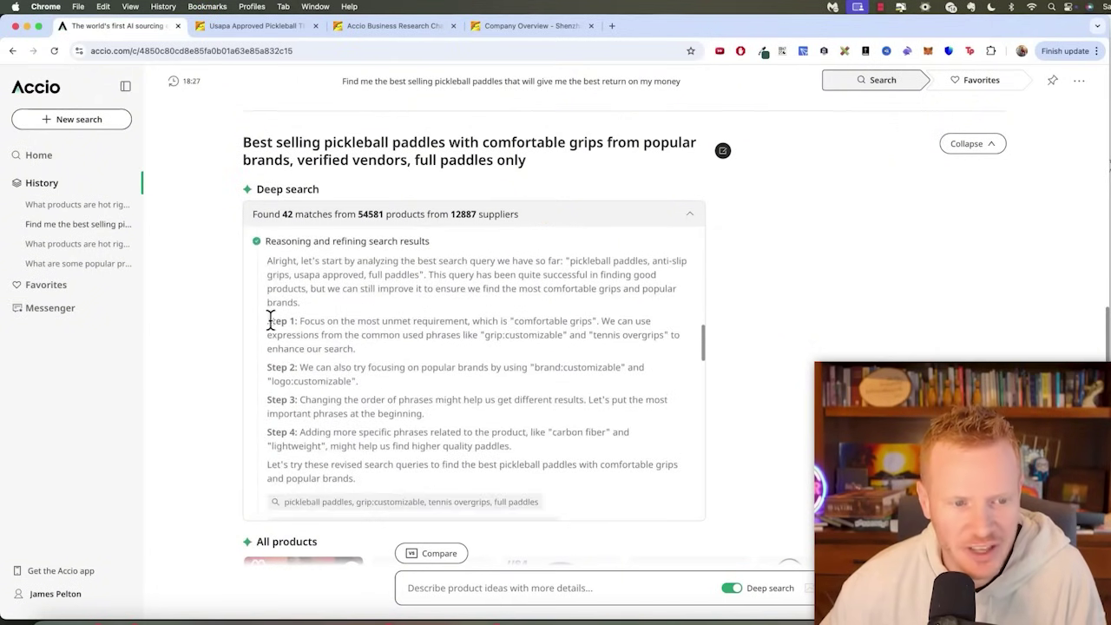
pyautogui.moveTo(301, 328); pyautogui.dragTo(474, 446)
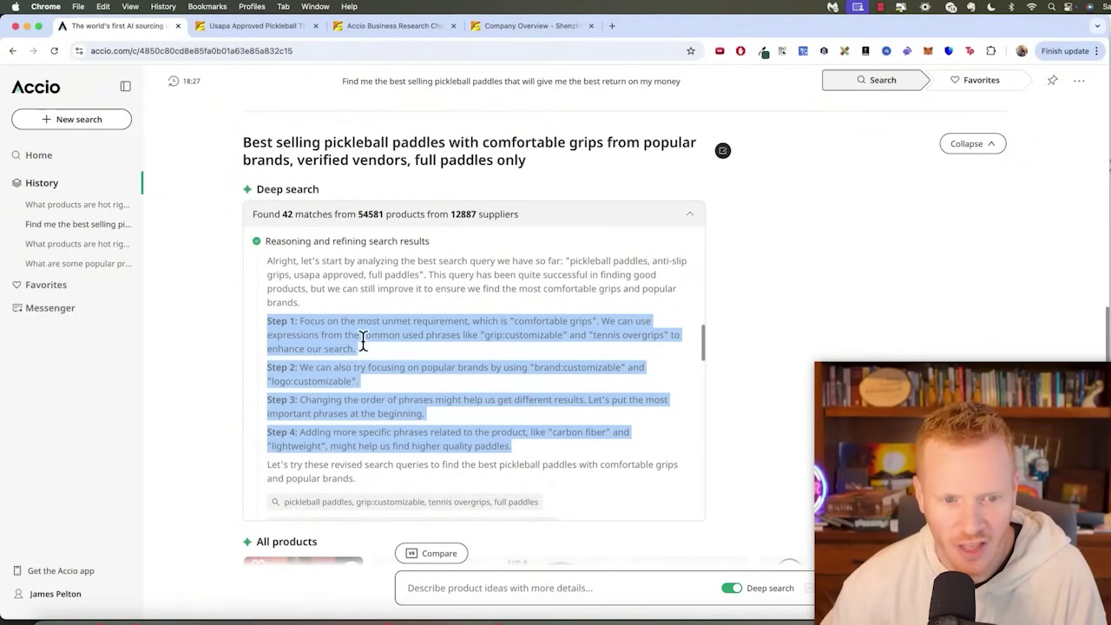
pyautogui.click(270, 304)
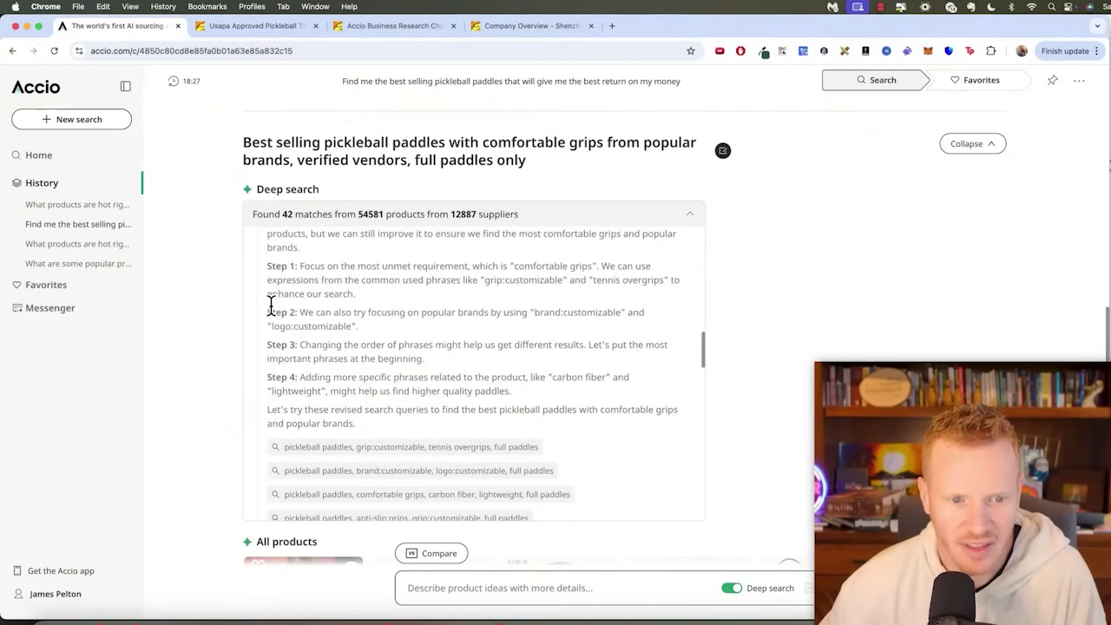
pyautogui.moveTo(388, 343); pyautogui.dragTo(408, 338)
pyautogui.click(272, 349)
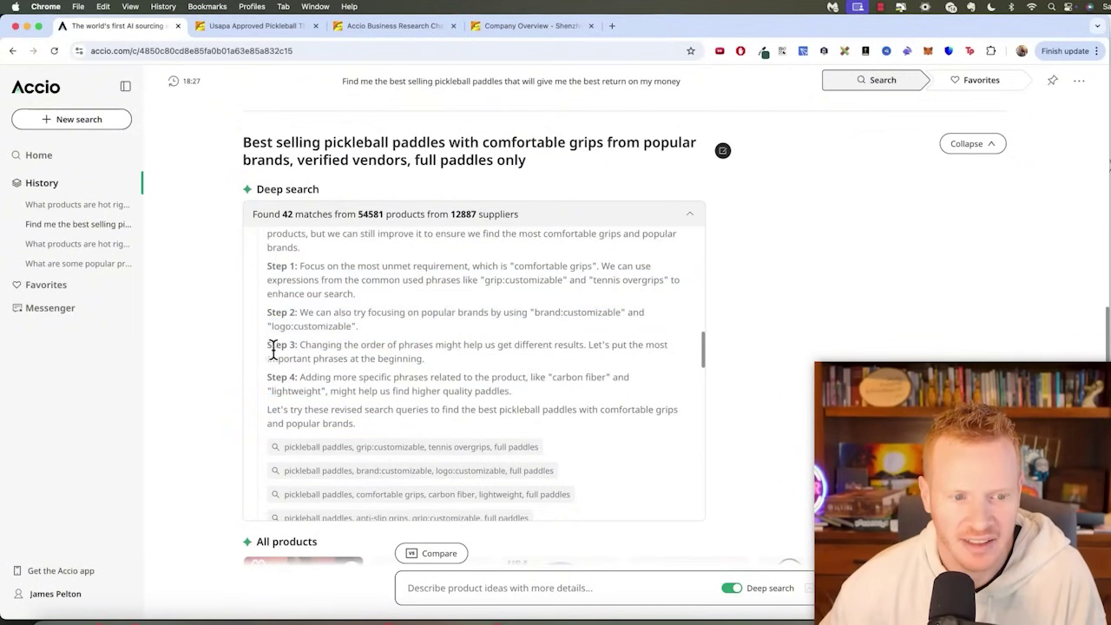
pyautogui.moveTo(350, 369); pyautogui.dragTo(464, 364)
pyautogui.scroll(-3, 463, 364)
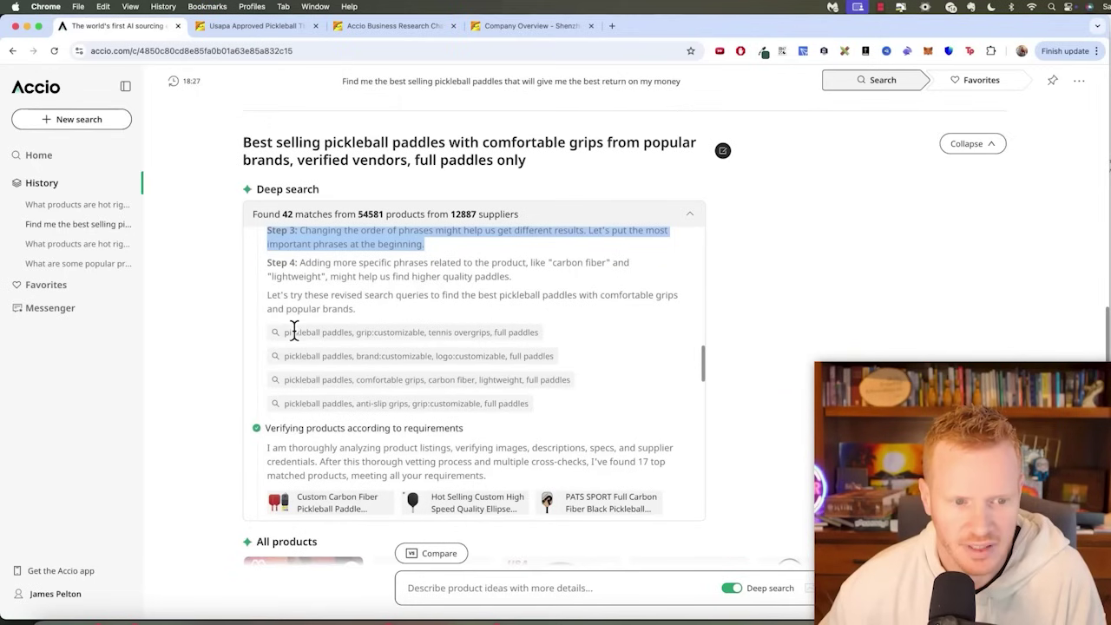
pyautogui.scroll(-3, 328, 384)
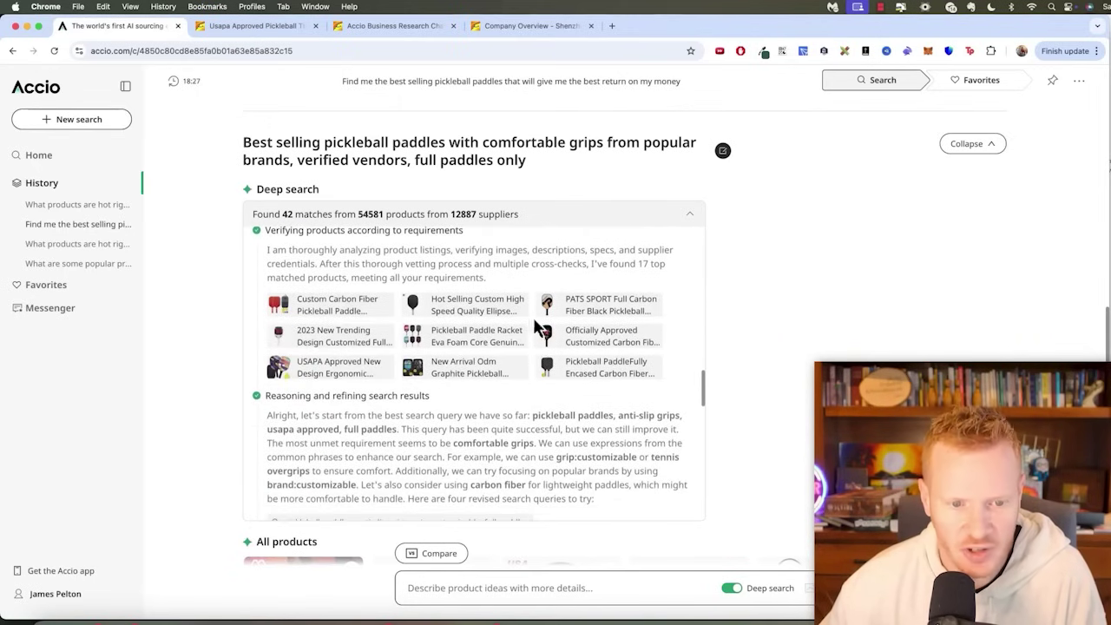
pyautogui.scroll(-3, 486, 328)
pyautogui.scroll(-3, 452, 326)
pyautogui.scroll(-3, 416, 323)
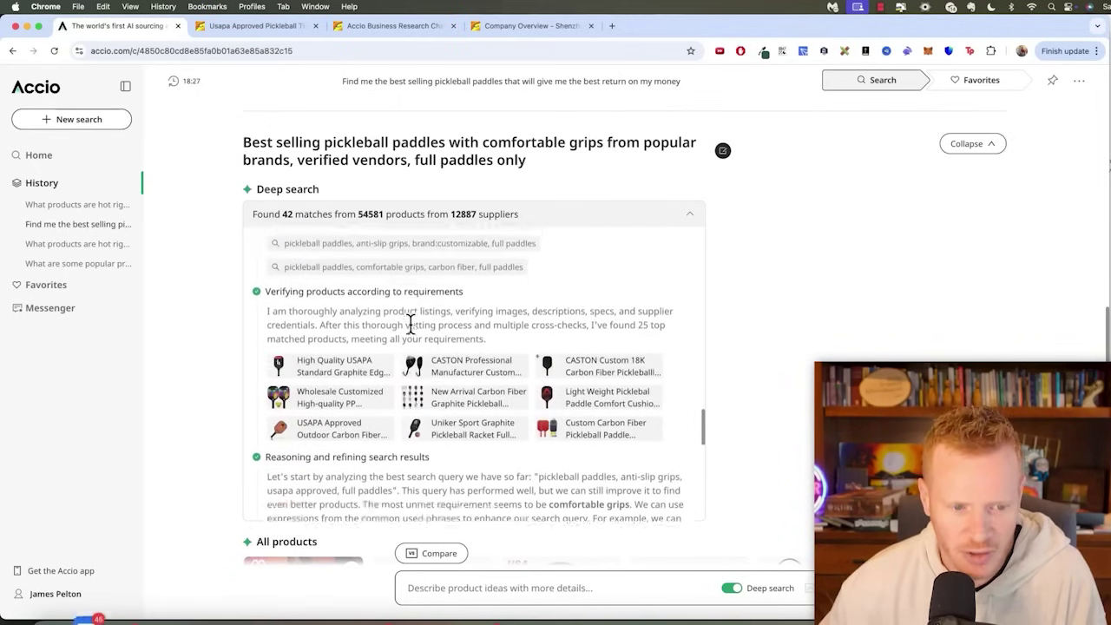
pyautogui.scroll(-3, 399, 323)
pyautogui.scroll(-3, 373, 322)
pyautogui.scroll(-3, 373, 322)
pyautogui.scroll(-3, 375, 325)
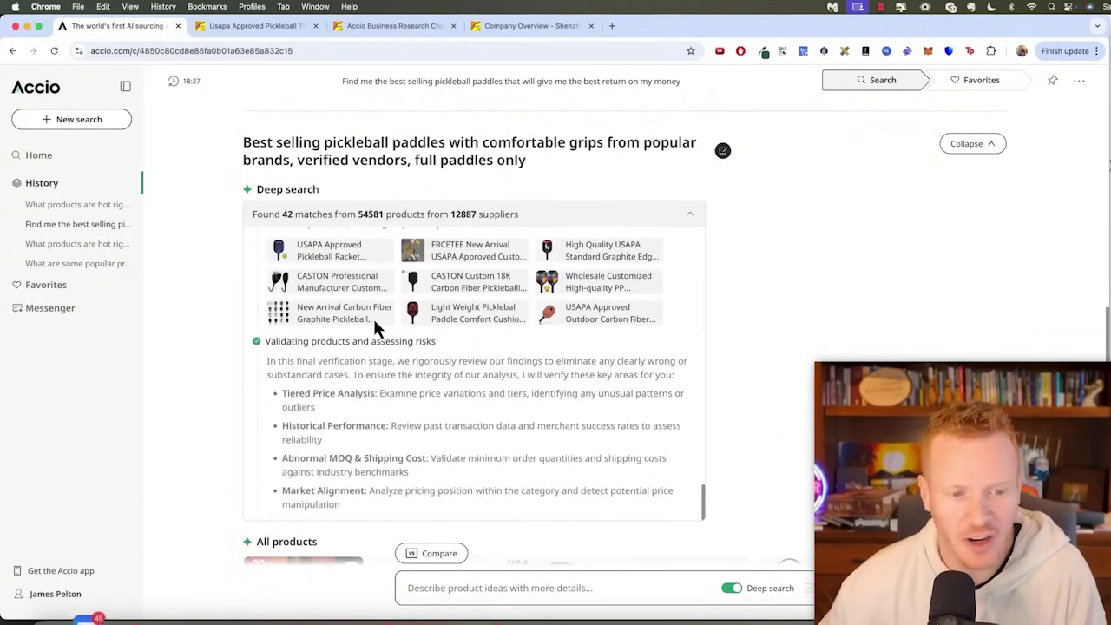
pyautogui.scroll(-3, 373, 321)
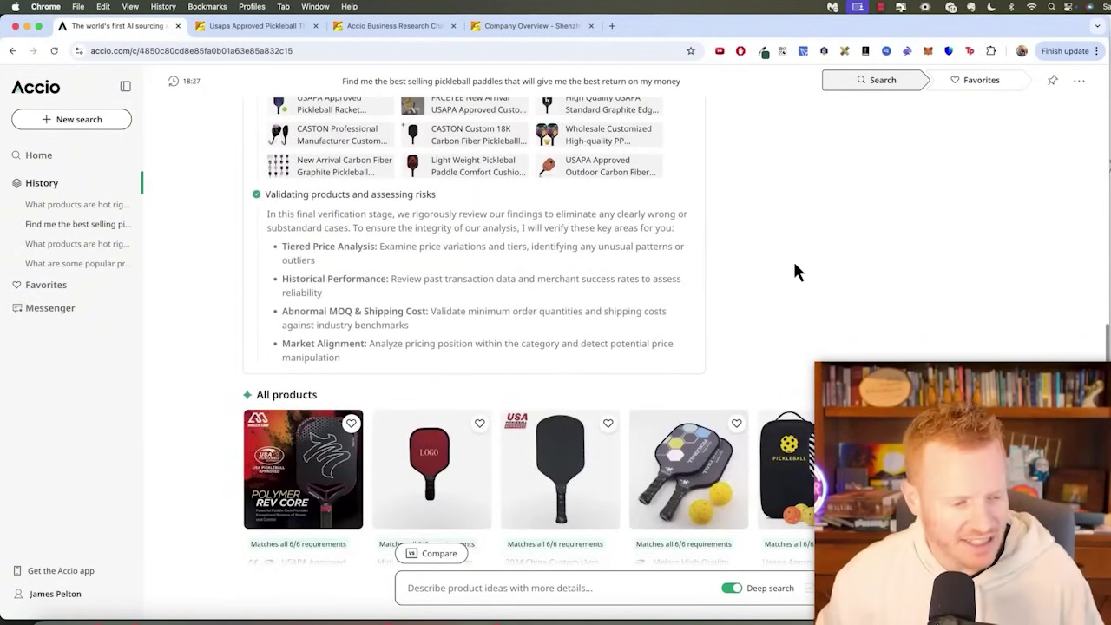